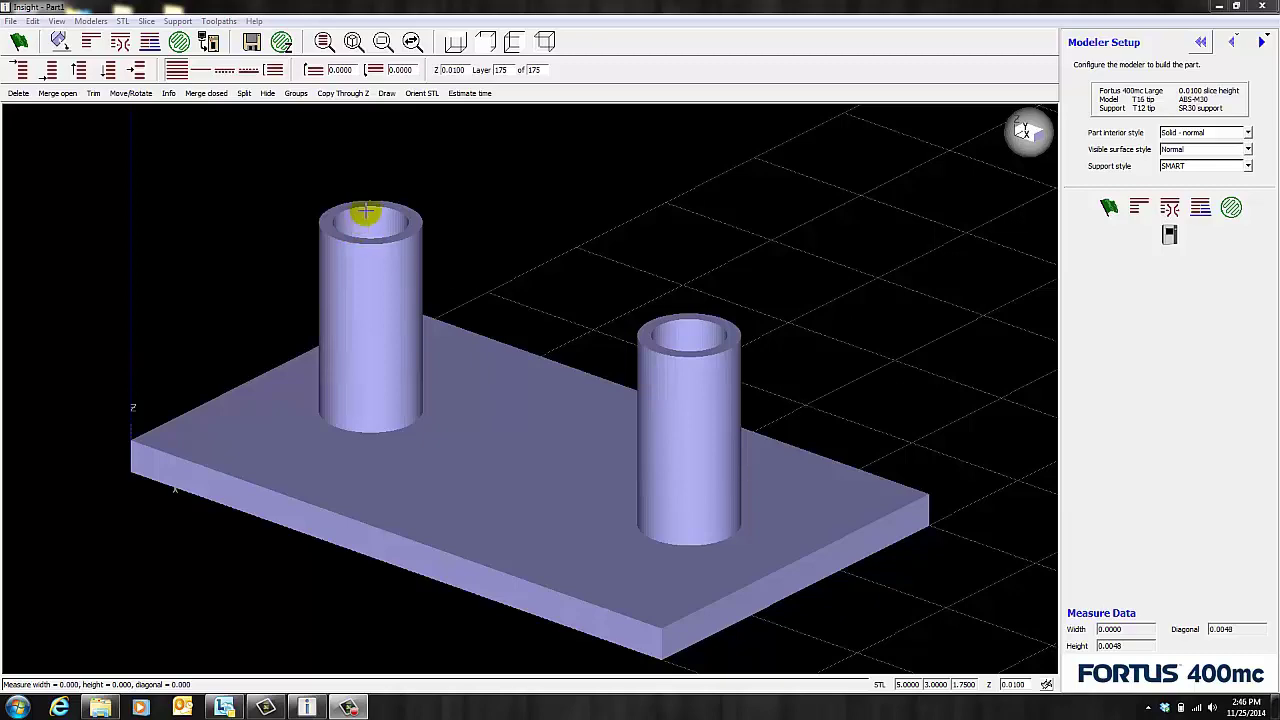
- Slice the plate into layers and generate its toolpaths
{"action": "left_click", "coordinate": [1022, 132]}
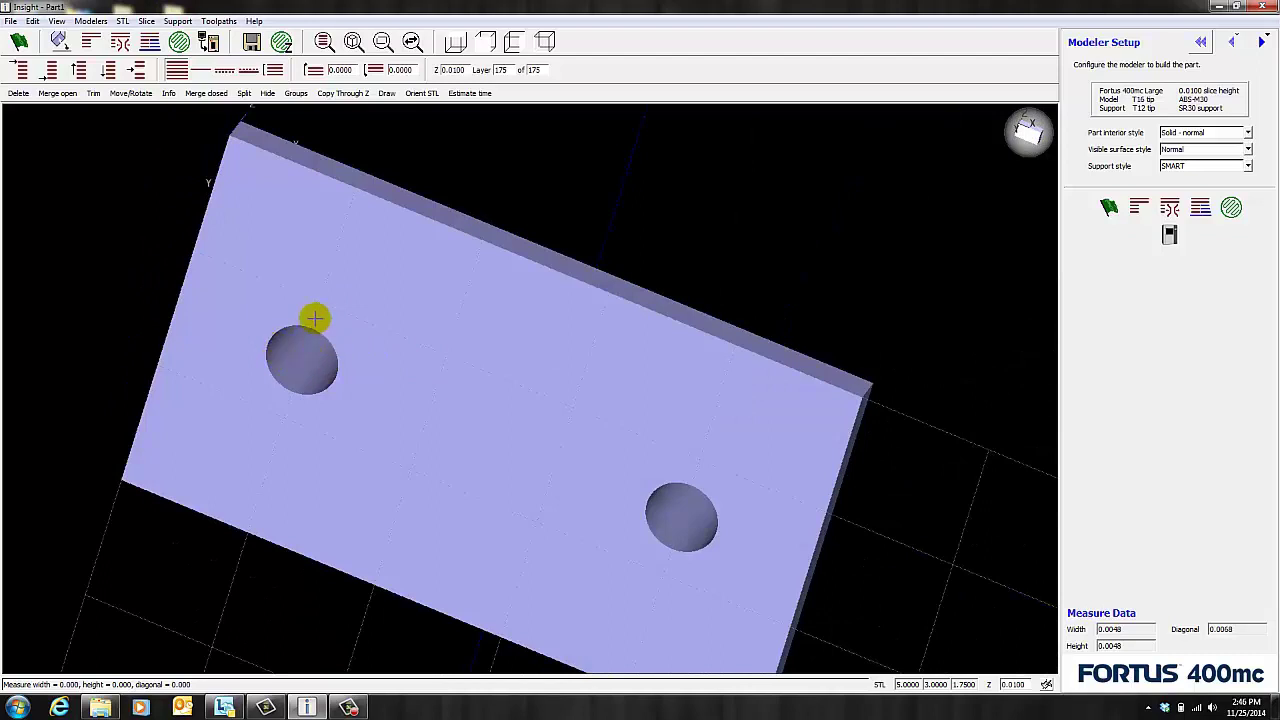
{"action": "left_click", "coordinate": [545, 42]}
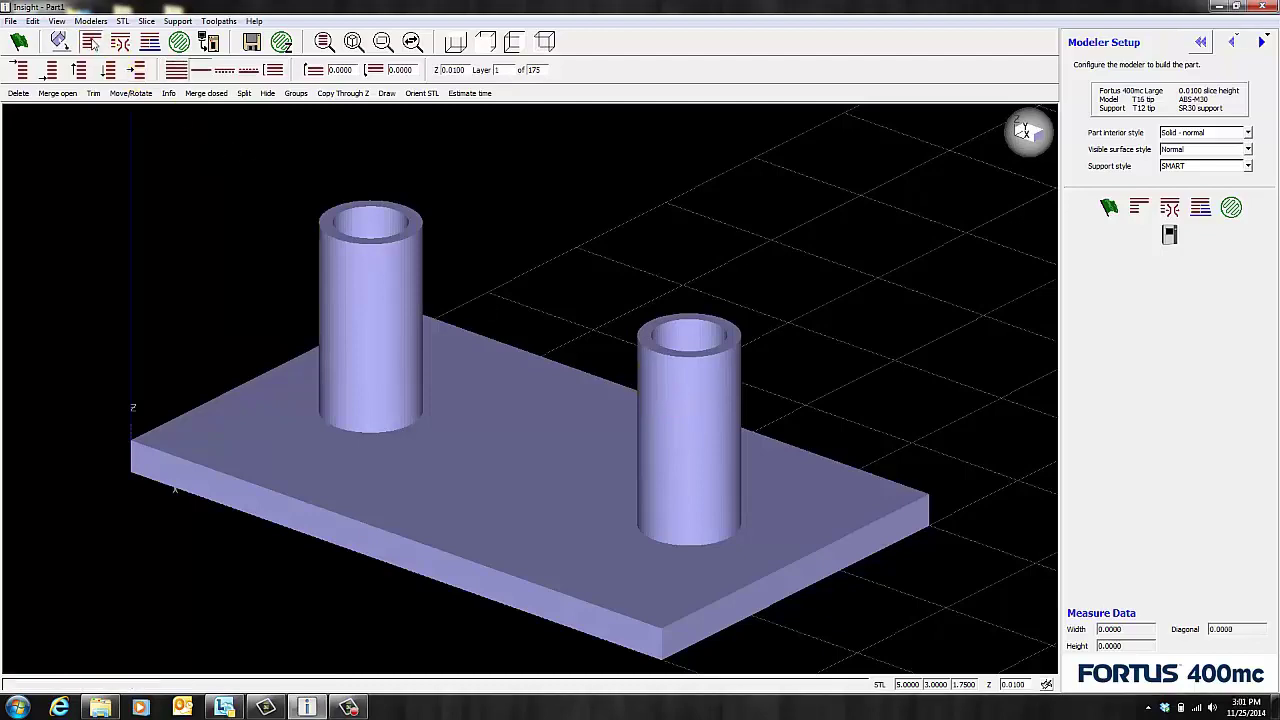
{"action": "left_click", "coordinate": [91, 42]}
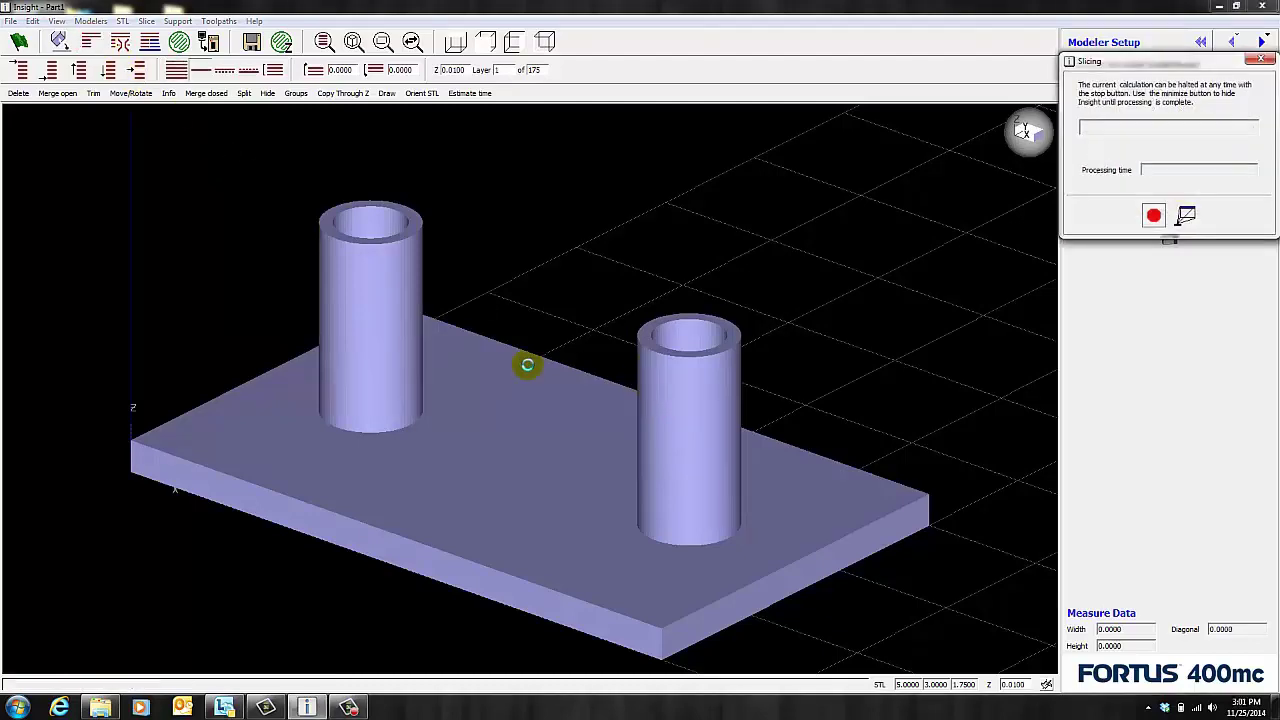
{"action": "left_click", "coordinate": [179, 42]}
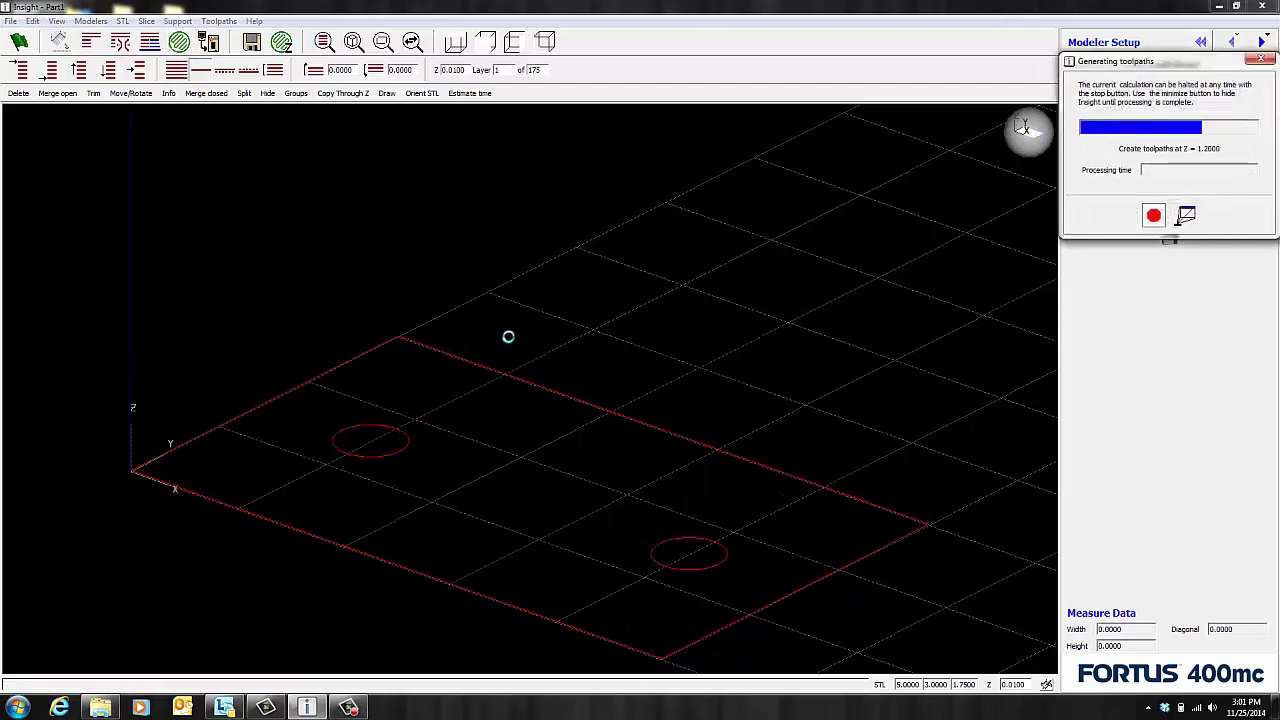
- From the top view, shade the toolpaths green and jump to top layer 175
{"action": "left_click", "coordinate": [455, 41]}
{"action": "right_click", "coordinate": [787, 381]}
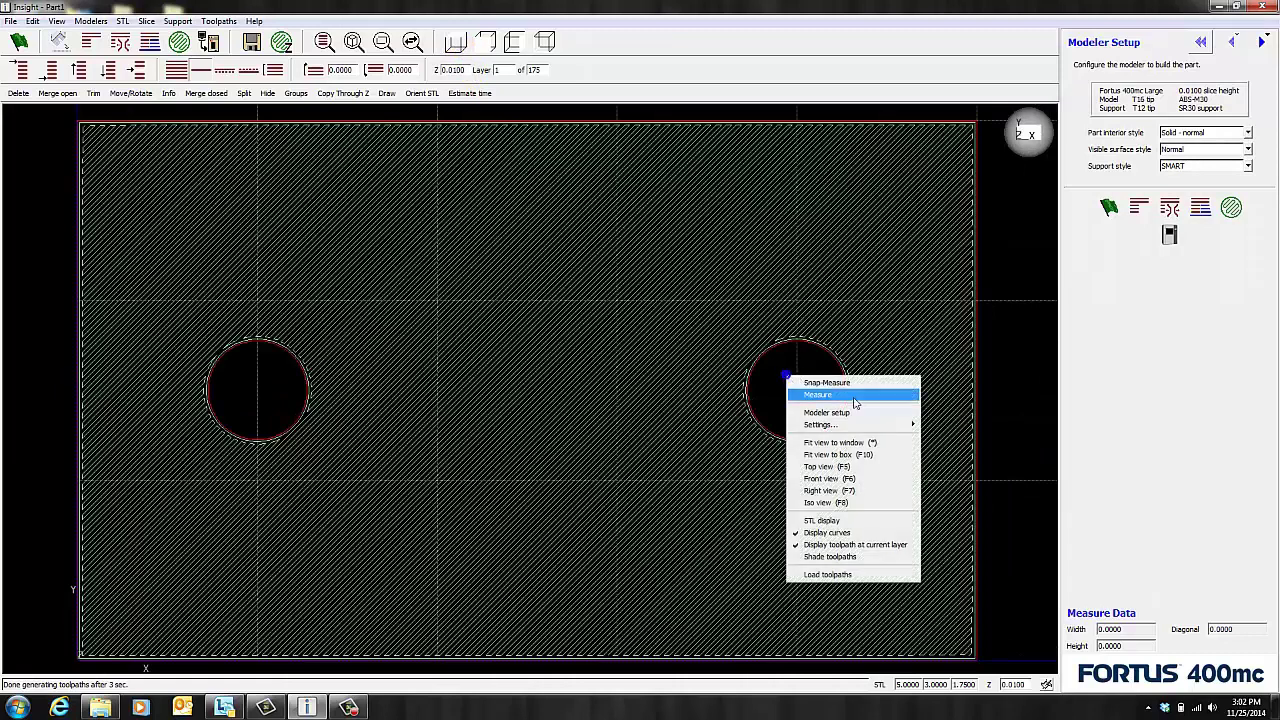
{"action": "left_click", "coordinate": [833, 561]}
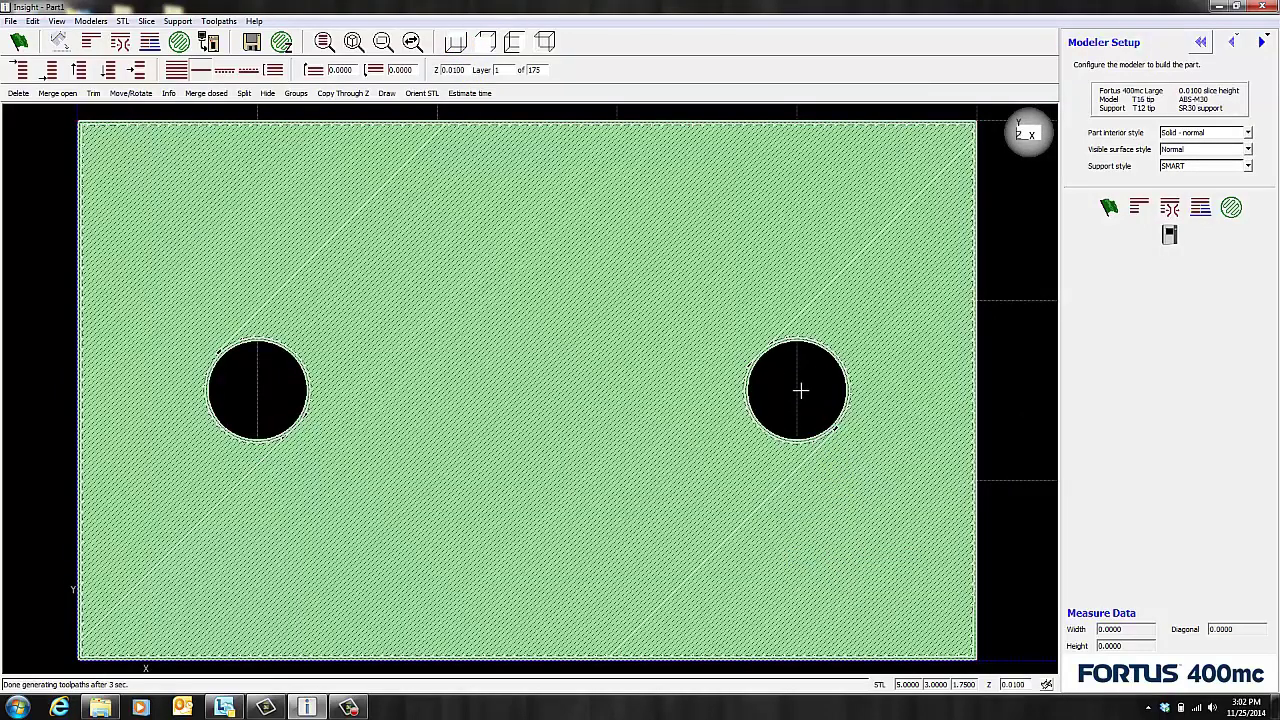
{"action": "key", "text": "End"}
- Measure the top-layer boss ring wall (0.0253 width, 0.1005 height), then bring up the Toolpaths menu
{"action": "scroll", "coordinate": [881, 381], "scroll_direction": "up", "scroll_amount": 5}
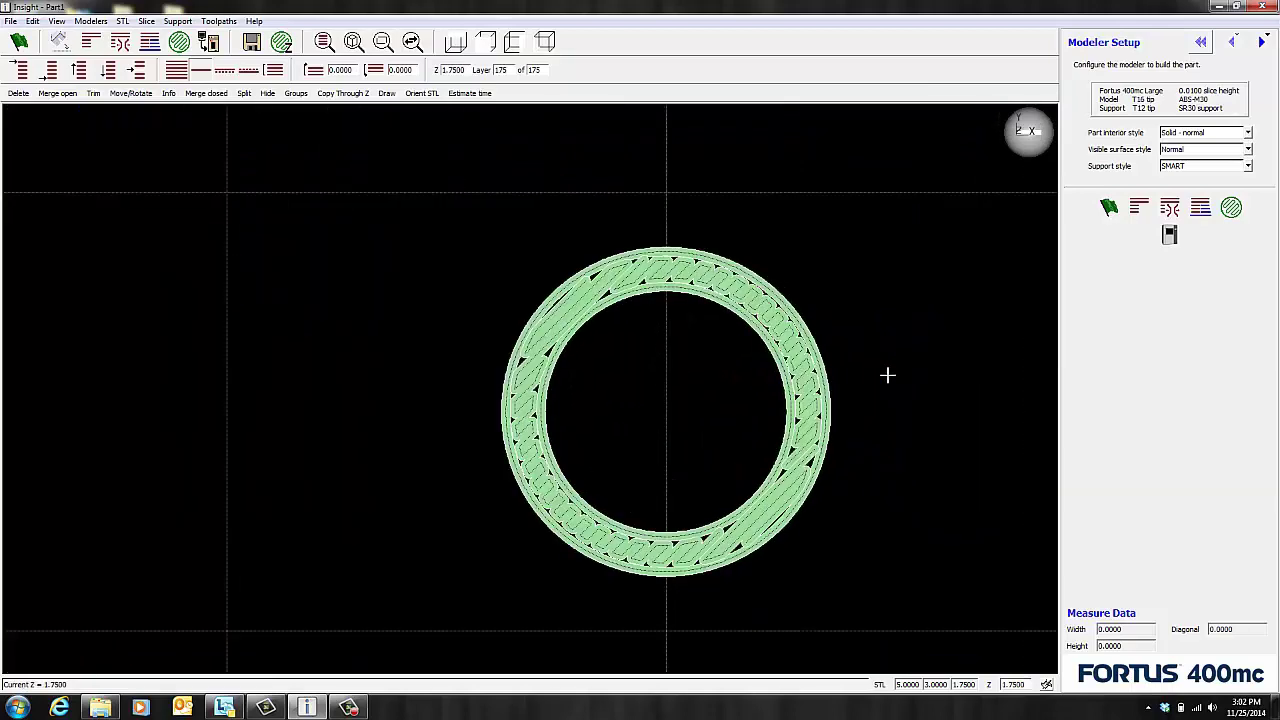
{"action": "left_click", "coordinate": [702, 570]}
{"action": "mouse_move", "coordinate": [702, 570]}
{"action": "left_mouse_down"}
{"action": "mouse_move", "coordinate": [636, 602]}
{"action": "mouse_move", "coordinate": [605, 585]}
{"action": "mouse_move", "coordinate": [518, 586]}
{"action": "mouse_move", "coordinate": [484, 547]}
{"action": "mouse_move", "coordinate": [453, 309]}
{"action": "mouse_move", "coordinate": [581, 254]}
{"action": "mouse_move", "coordinate": [727, 244]}
{"action": "mouse_move", "coordinate": [757, 304]}
{"action": "mouse_move", "coordinate": [770, 419]}
{"action": "mouse_move", "coordinate": [741, 539]}
{"action": "mouse_move", "coordinate": [649, 578]}
{"action": "mouse_move", "coordinate": [571, 584]}
{"action": "mouse_move", "coordinate": [496, 546]}
{"action": "mouse_move", "coordinate": [503, 302]}
{"action": "mouse_move", "coordinate": [538, 256]}
{"action": "mouse_move", "coordinate": [458, 363]}
{"action": "mouse_move", "coordinate": [443, 521]}
{"action": "mouse_move", "coordinate": [643, 583]}
{"action": "mouse_move", "coordinate": [789, 534]}
{"action": "mouse_move", "coordinate": [769, 341]}
{"action": "mouse_move", "coordinate": [694, 275]}
{"action": "mouse_move", "coordinate": [586, 256]}
{"action": "mouse_move", "coordinate": [490, 338]}
{"action": "left_mouse_up"}
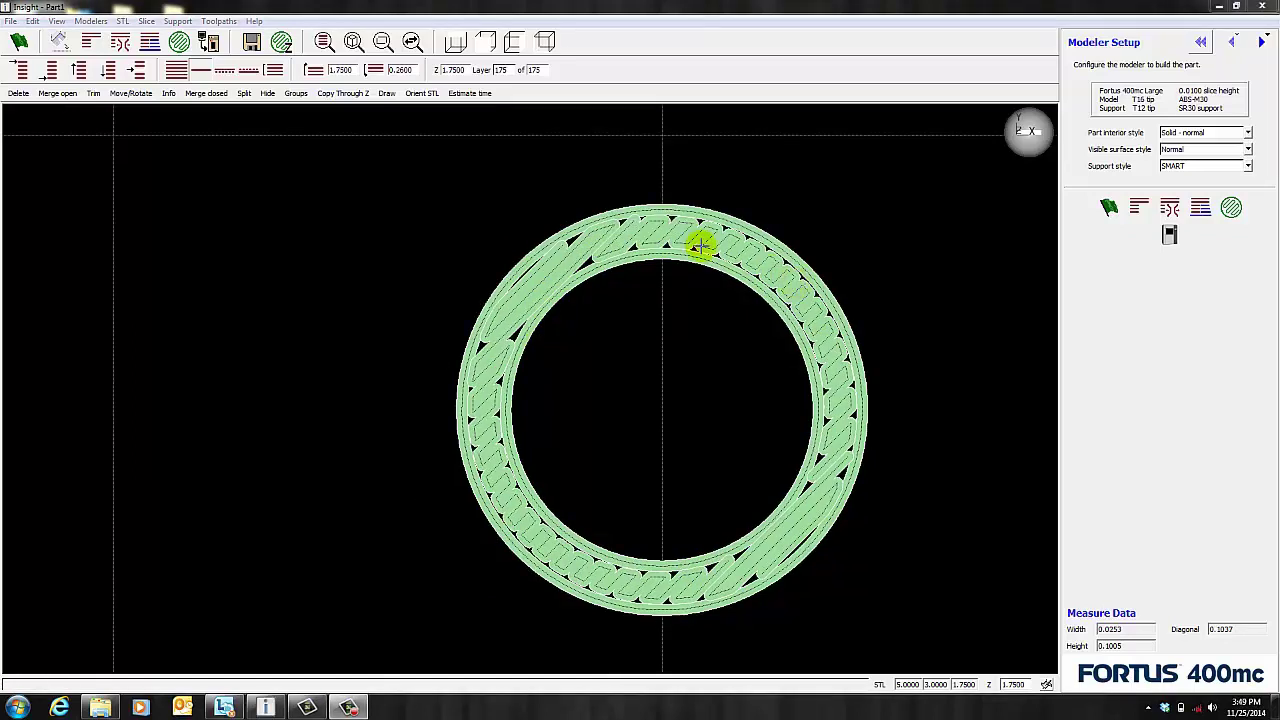
{"action": "left_click", "coordinate": [220, 21]}
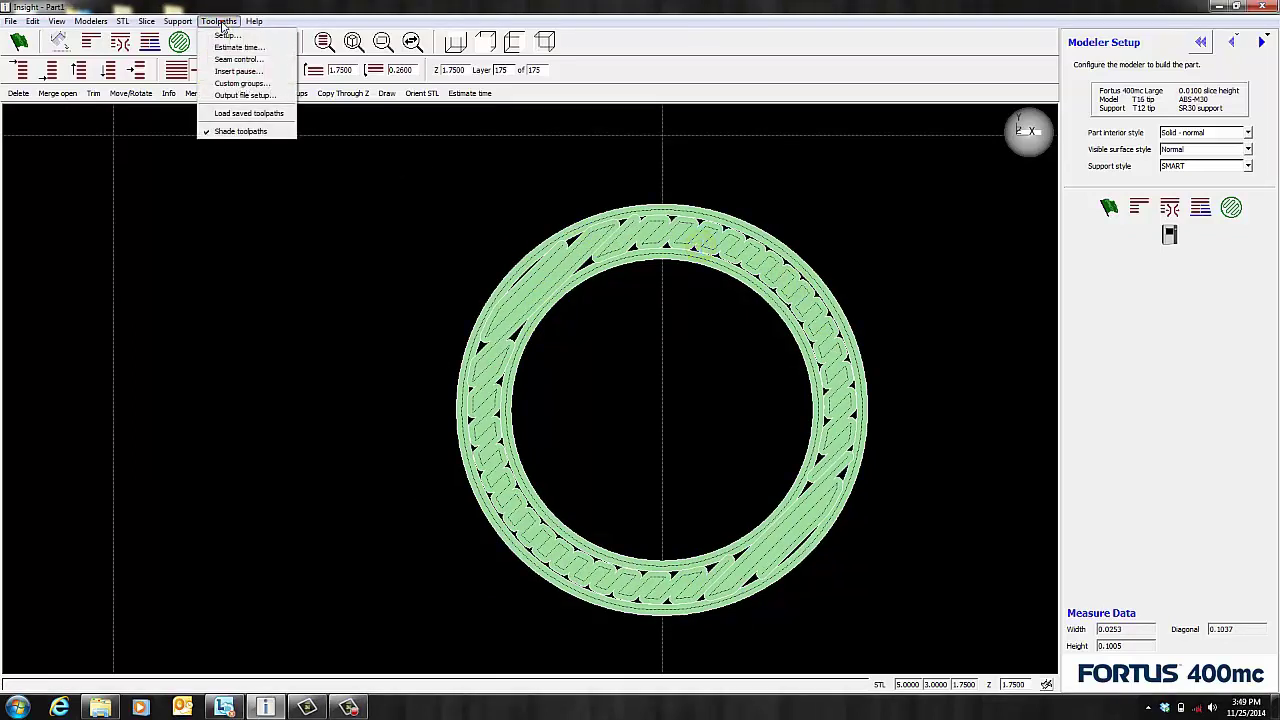
- In Custom groups, remove the toolpaths from the top-layer boss ring
{"action": "left_click", "coordinate": [235, 83]}
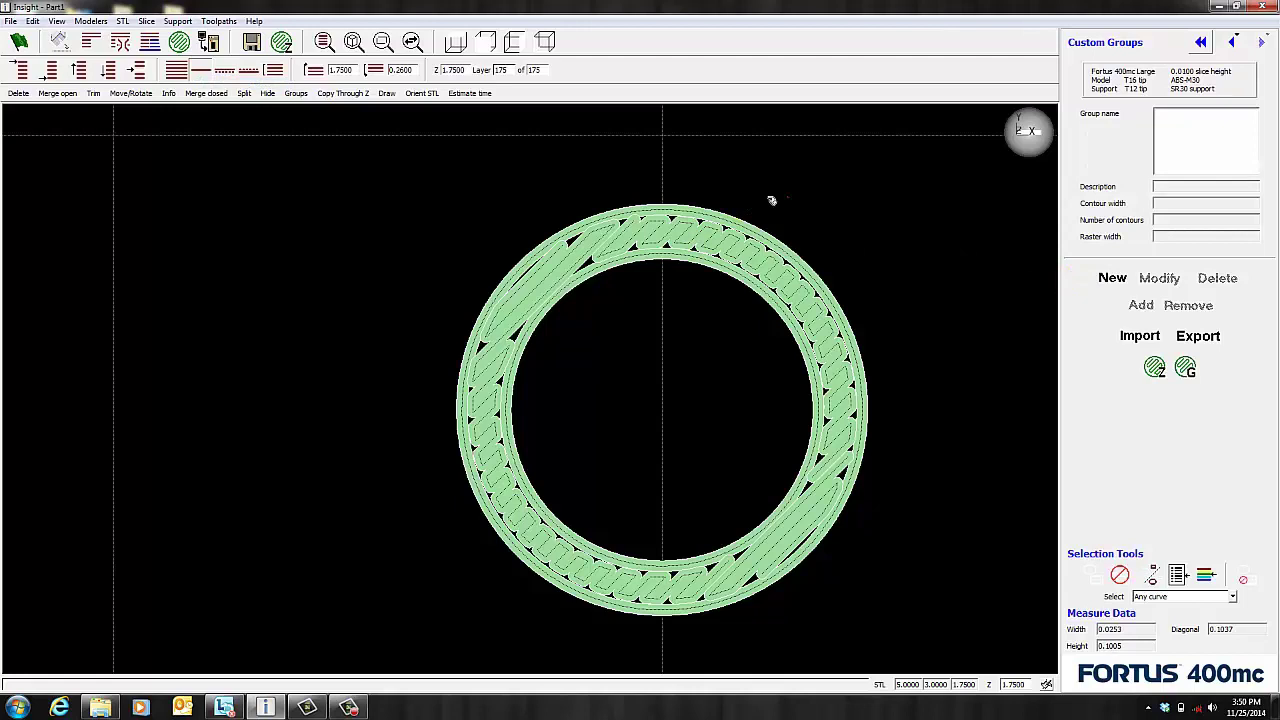
{"action": "left_click_drag", "start_coordinate": [771, 200], "coordinate": [662, 302]}
{"action": "left_click", "coordinate": [1188, 305]}
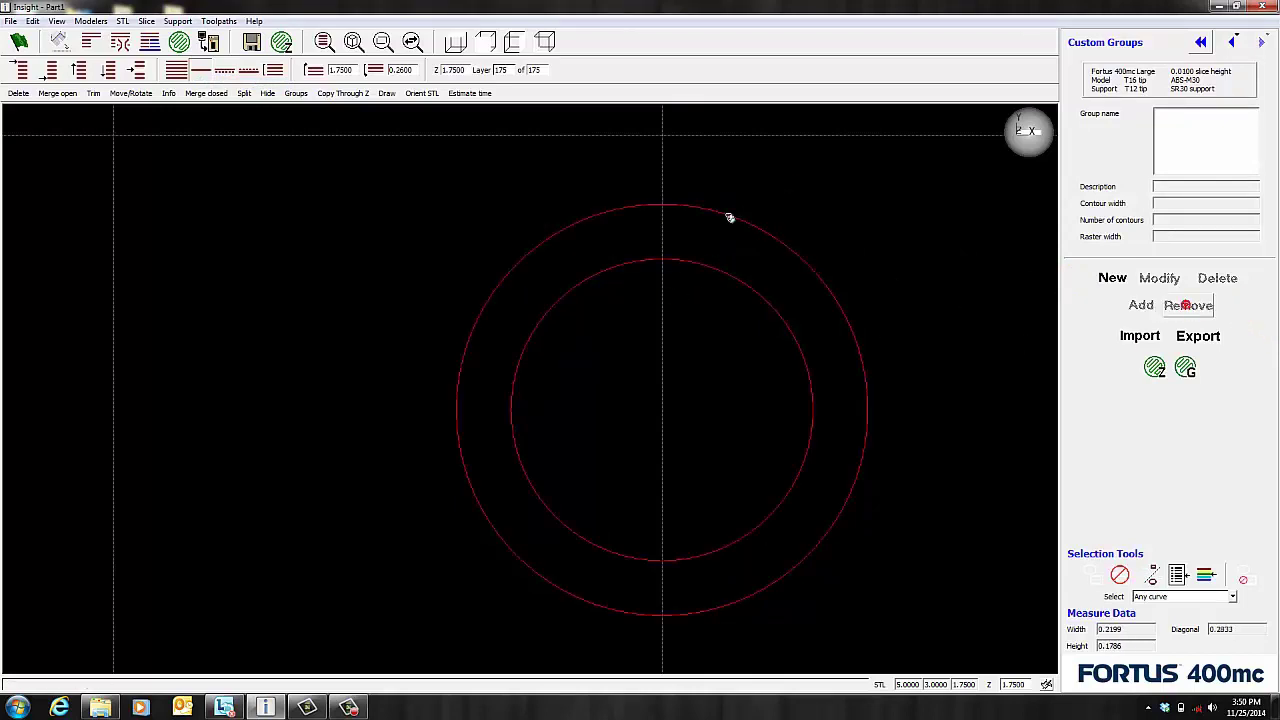
- Snap-measure the ring wall between its red curves: 0.0220 width, 0.1004 height
{"action": "right_click", "coordinate": [651, 170]}
{"action": "left_click", "coordinate": [662, 175]}
{"action": "left_click_drag", "start_coordinate": [665, 205], "coordinate": [657, 264]}
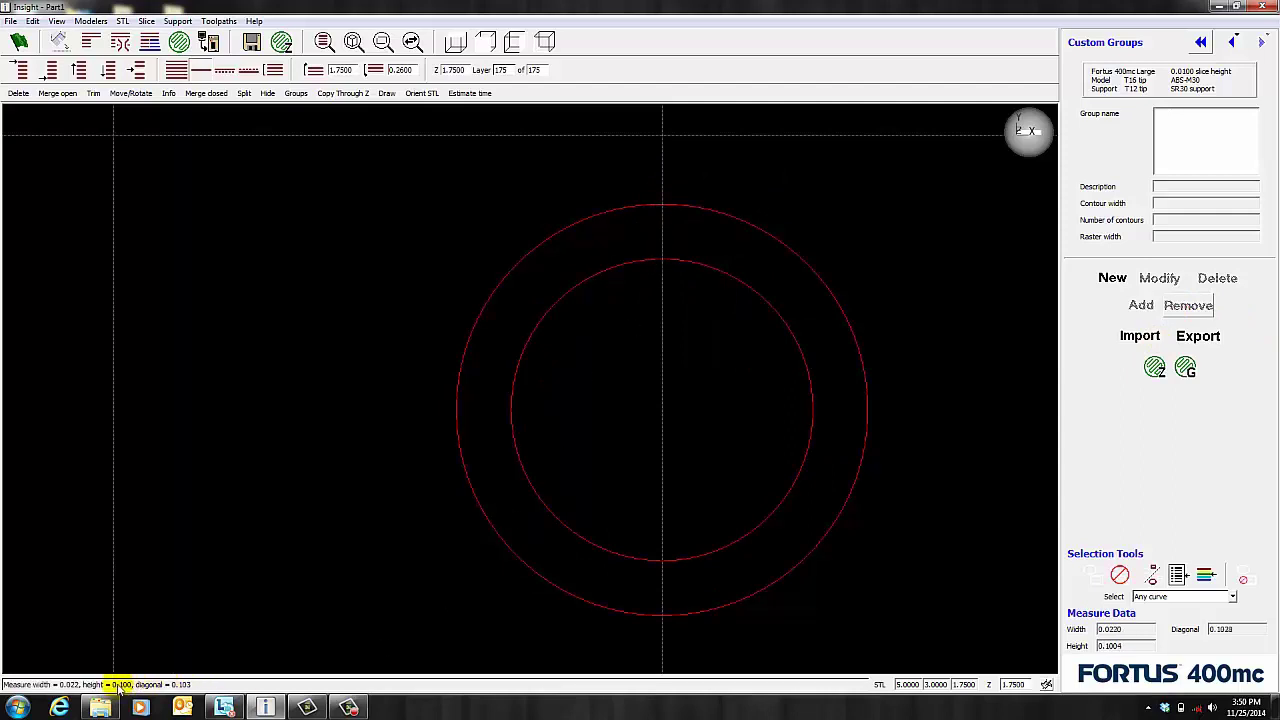
- Start a new custom group set to Multiple contours with 2 contours
{"action": "left_click", "coordinate": [1112, 280]}
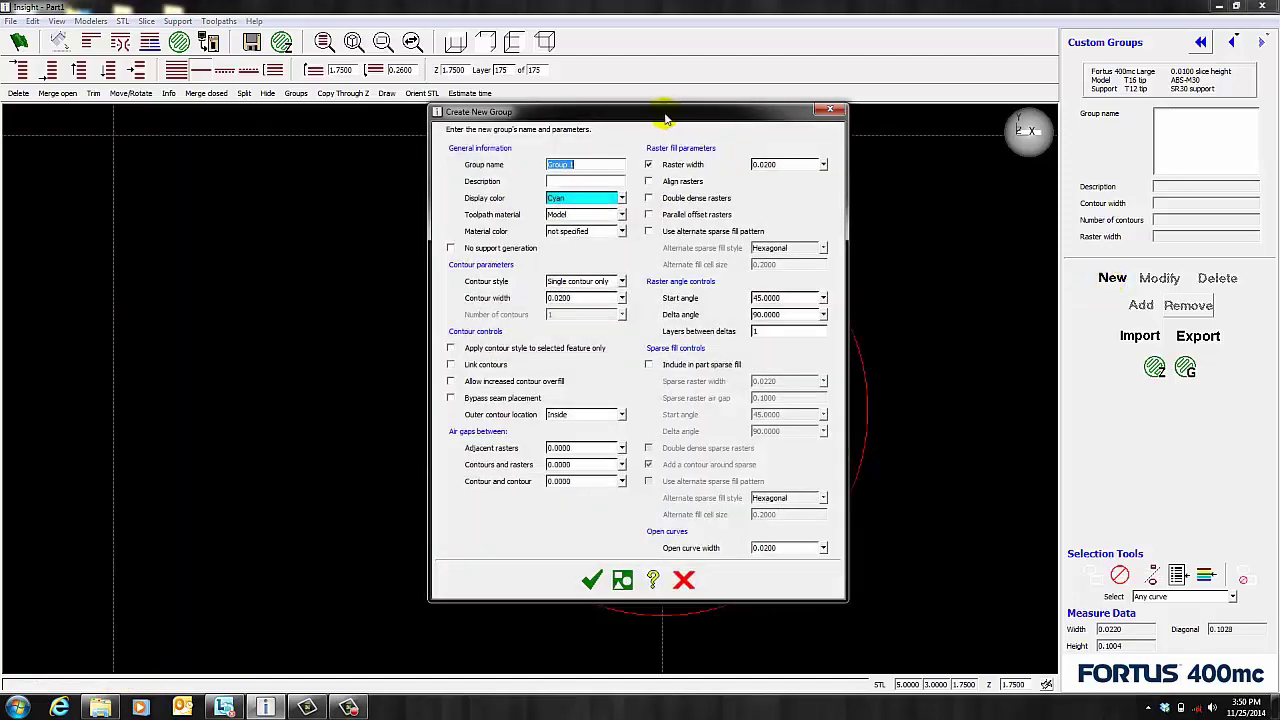
{"action": "left_click_drag", "start_coordinate": [673, 124], "coordinate": [910, 67]}
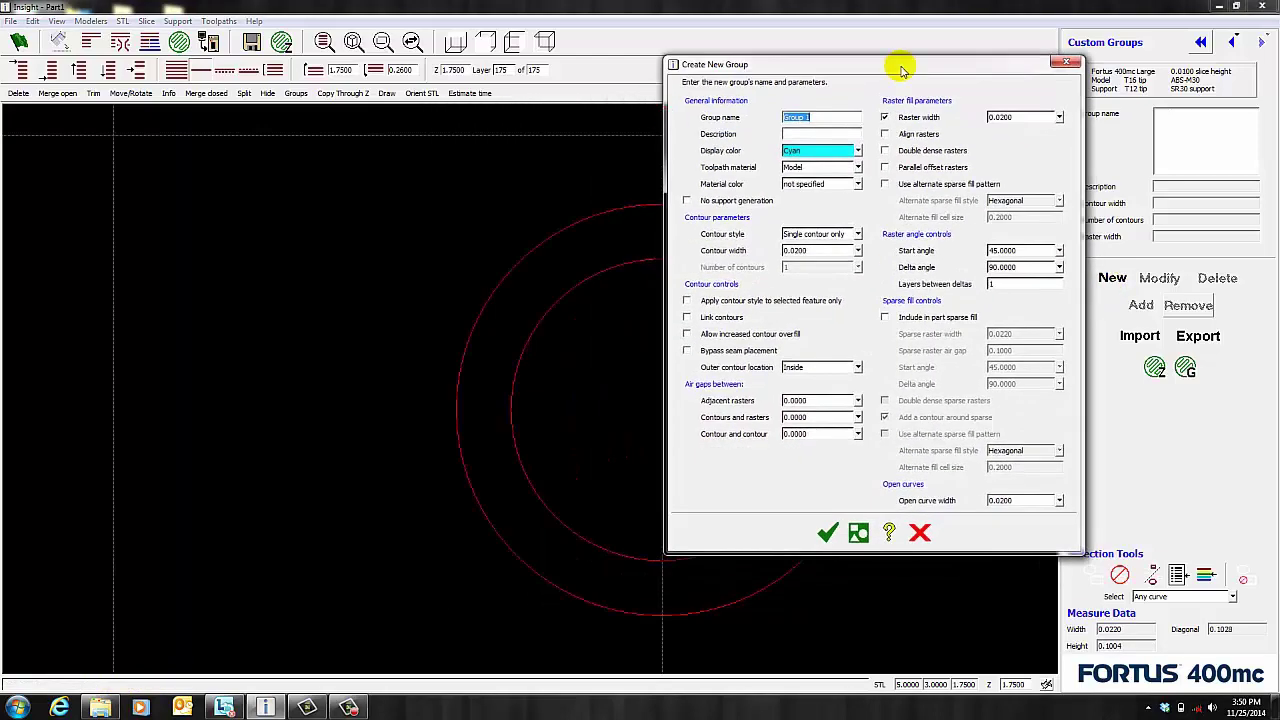
{"action": "left_click", "coordinate": [857, 252]}
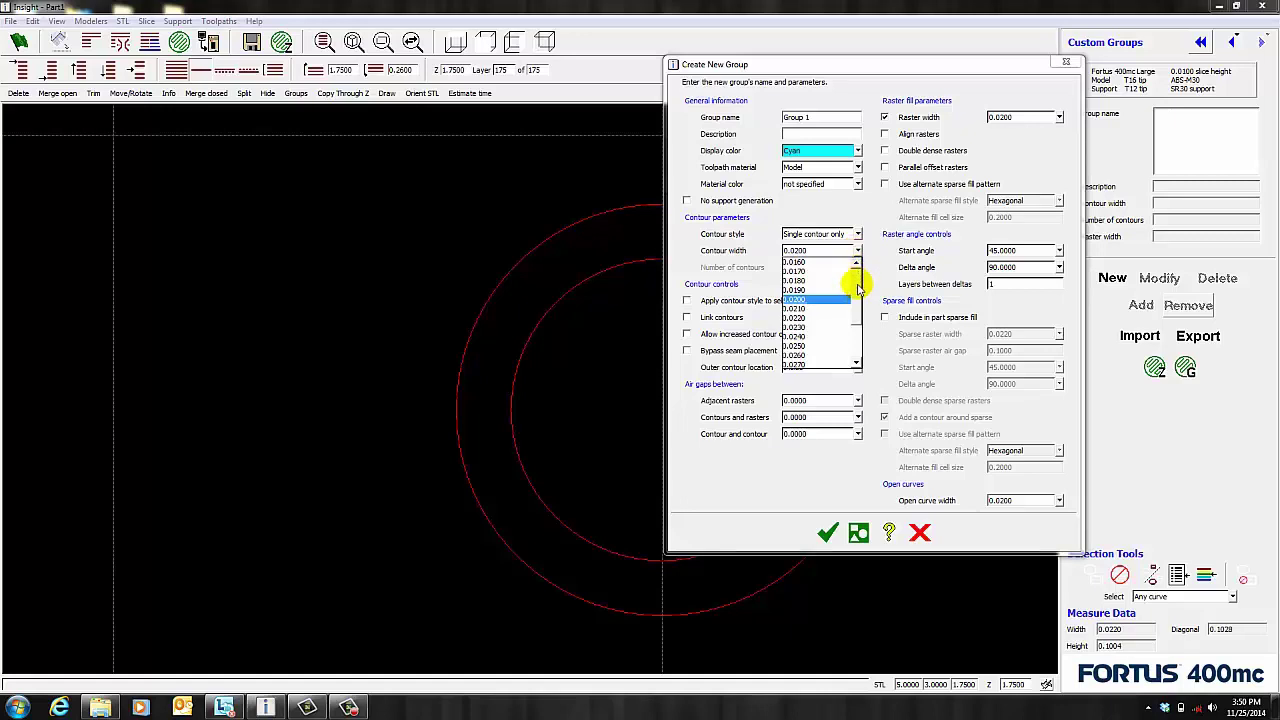
{"action": "scroll", "coordinate": [862, 347], "scroll_direction": "down", "scroll_amount": 2}
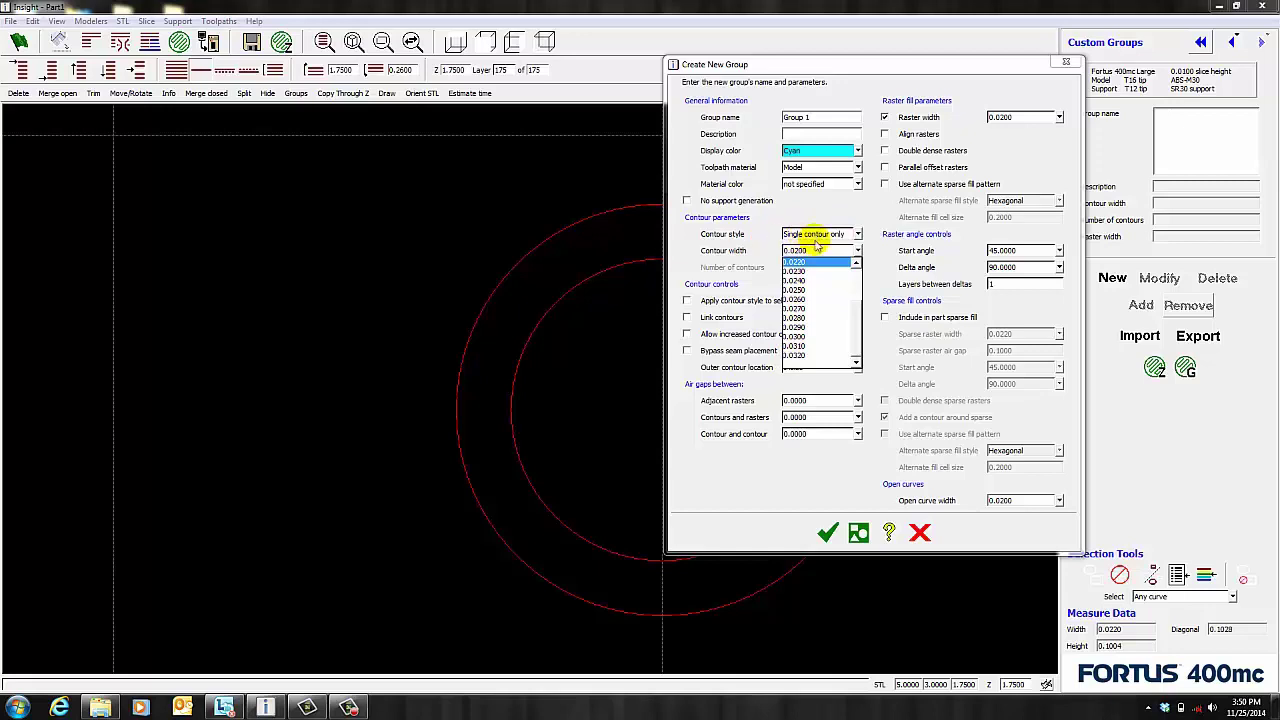
{"action": "left_click", "coordinate": [850, 236]}
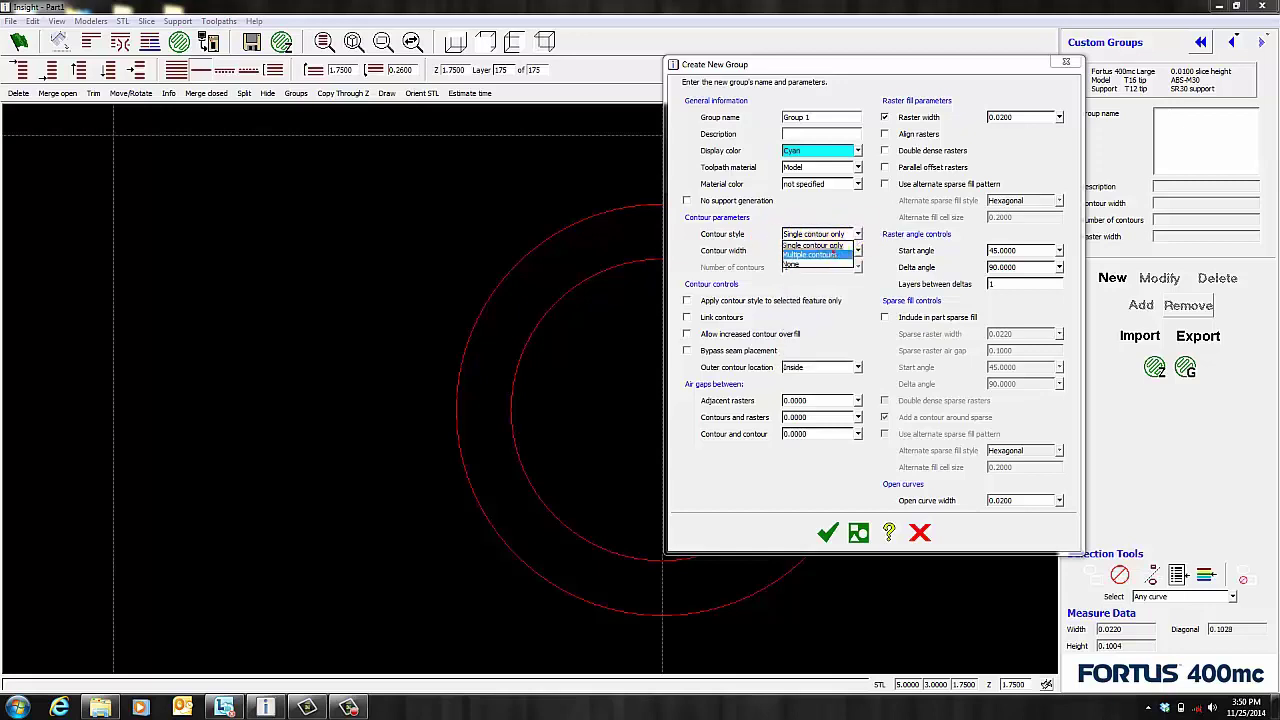
{"action": "left_click", "coordinate": [830, 254]}
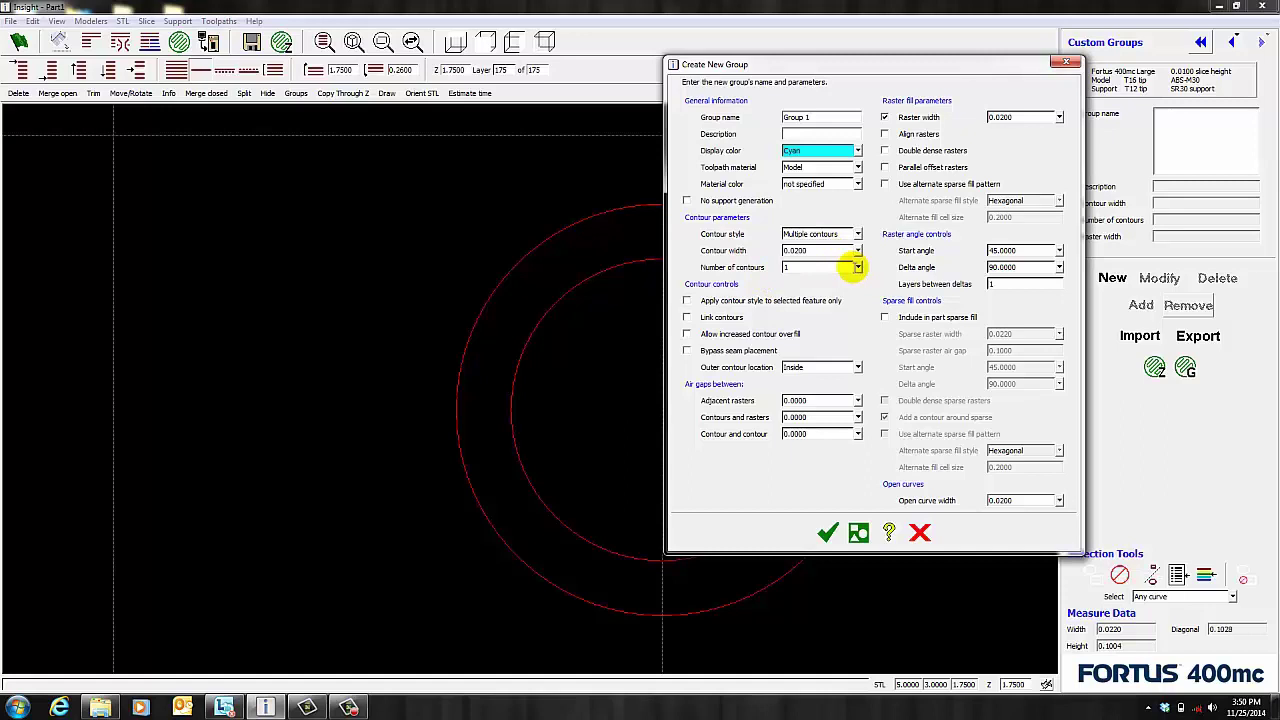
{"action": "left_click", "coordinate": [857, 267]}
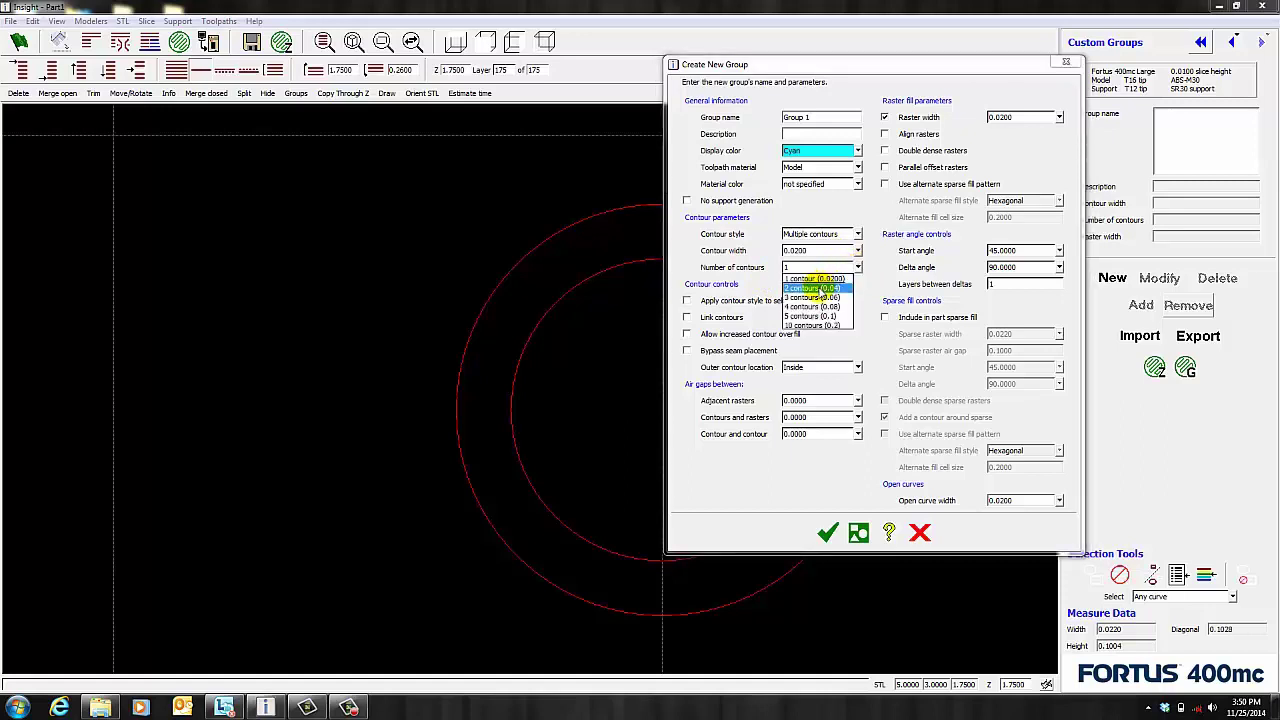
{"action": "left_click", "coordinate": [820, 289]}
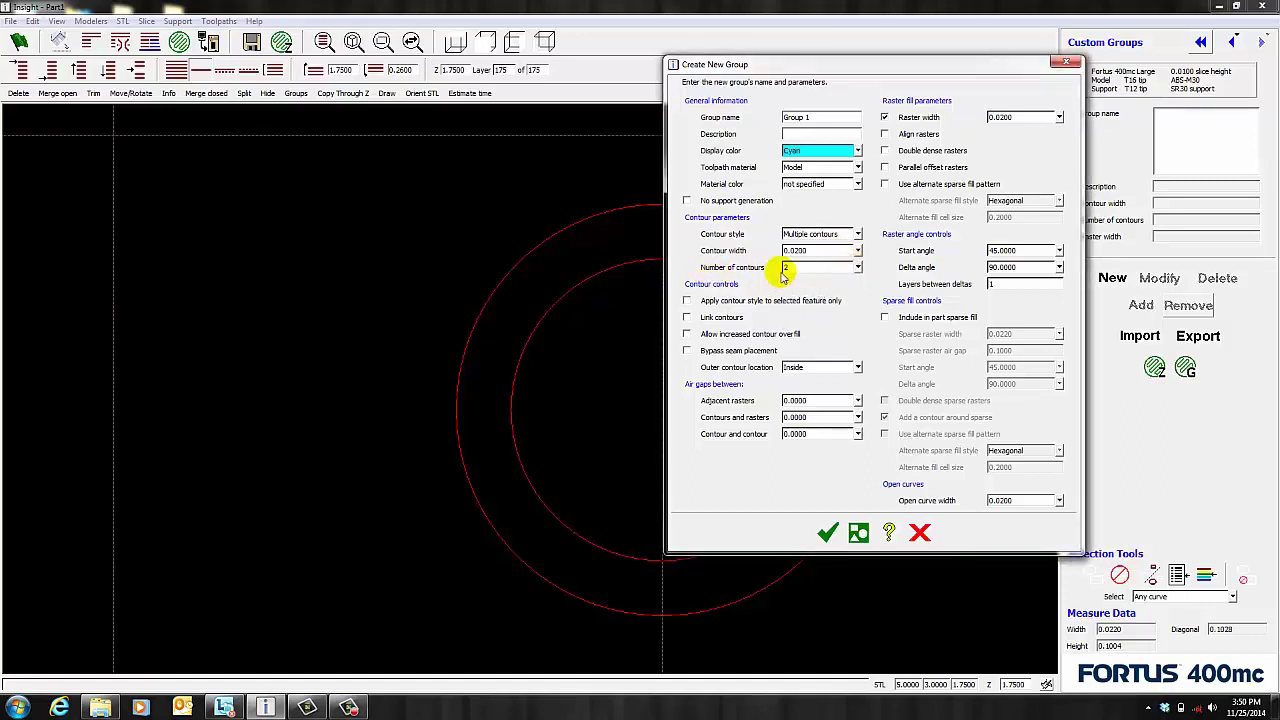
- Confirm the 2-contour count, set contour width 0.0250, and create cyan Group 1
{"action": "double_click", "coordinate": [789, 268]}
{"action": "left_click", "coordinate": [784, 272]}
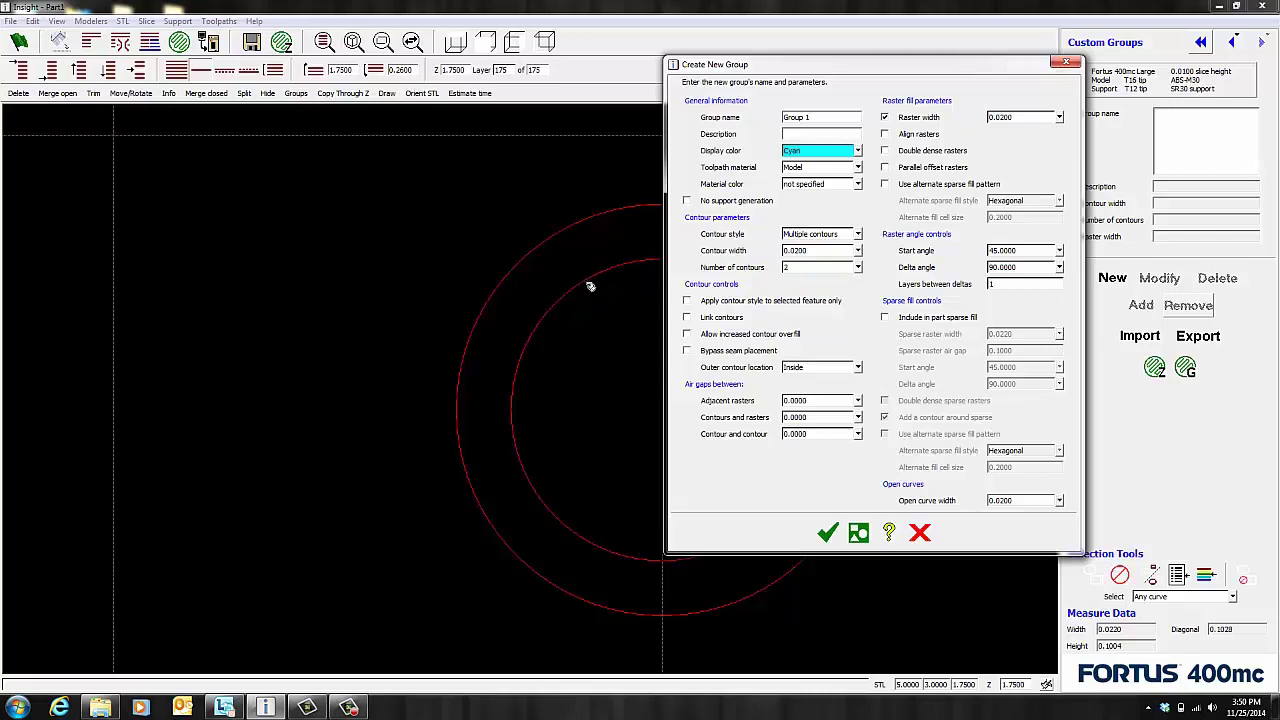
{"action": "left_click", "coordinate": [835, 303]}
{"action": "left_click", "coordinate": [848, 266]}
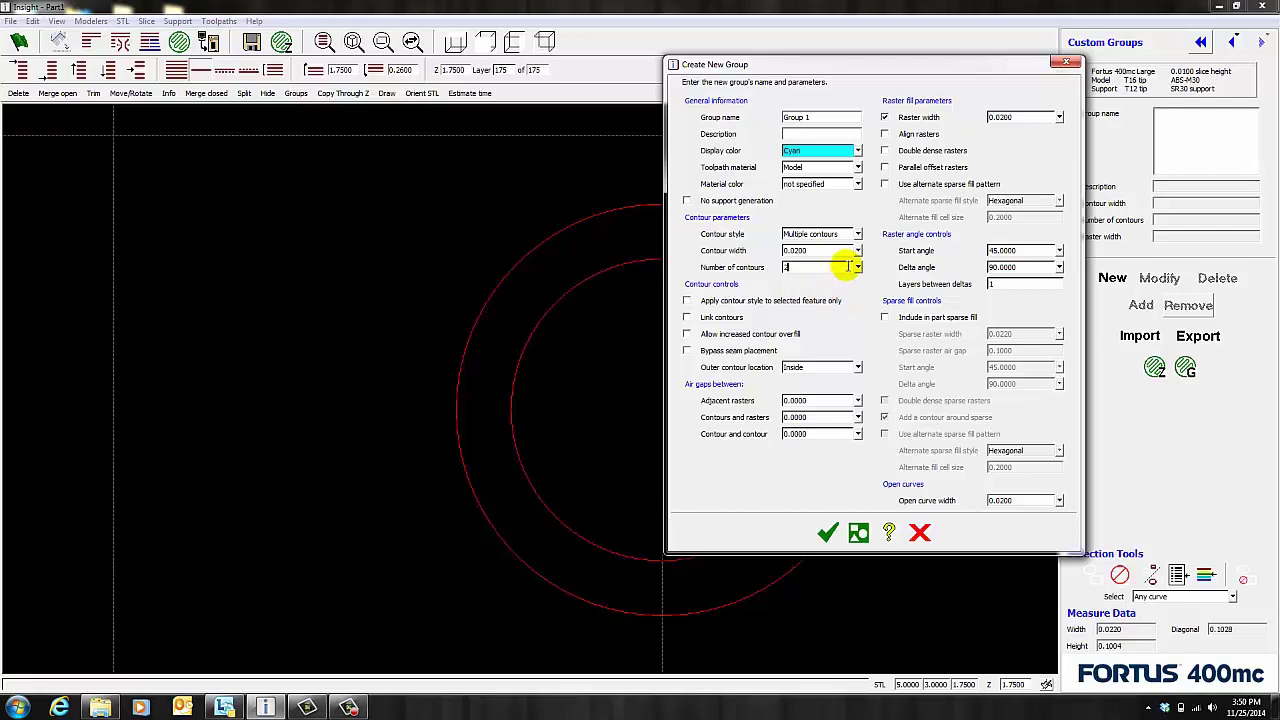
{"action": "left_click", "coordinate": [818, 304]}
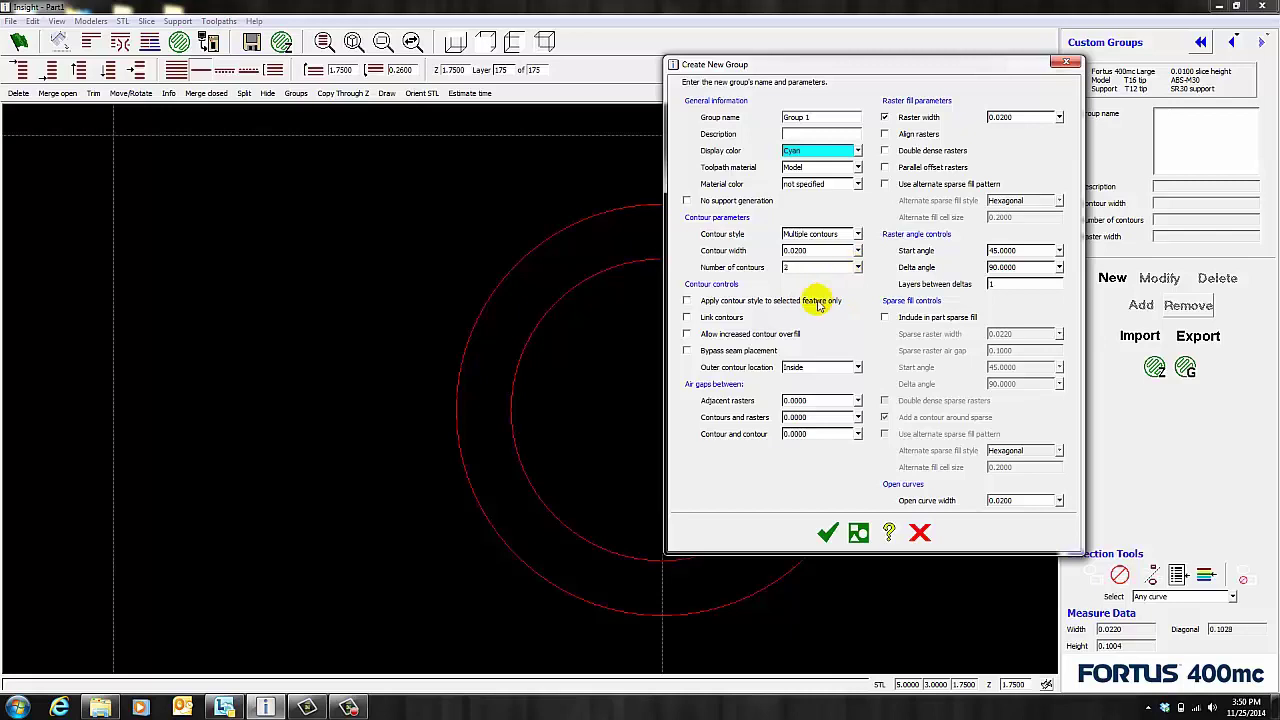
{"action": "left_click", "coordinate": [858, 252]}
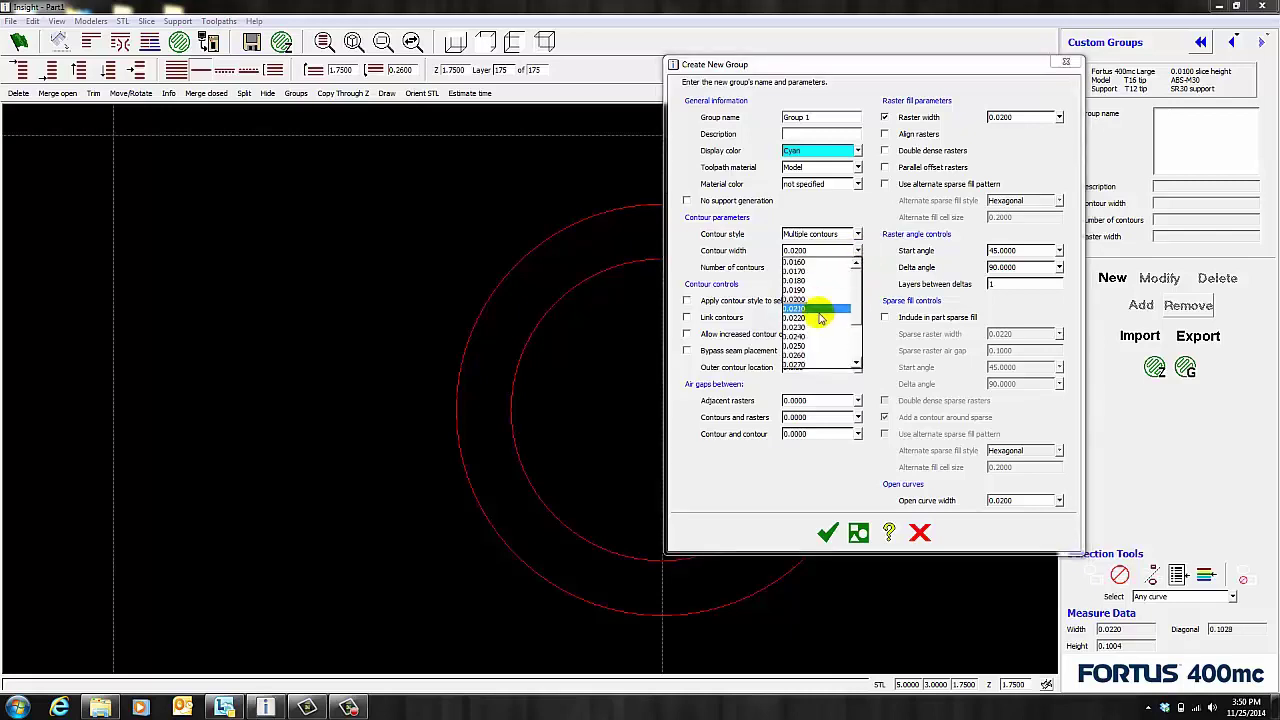
{"action": "left_click", "coordinate": [818, 346]}
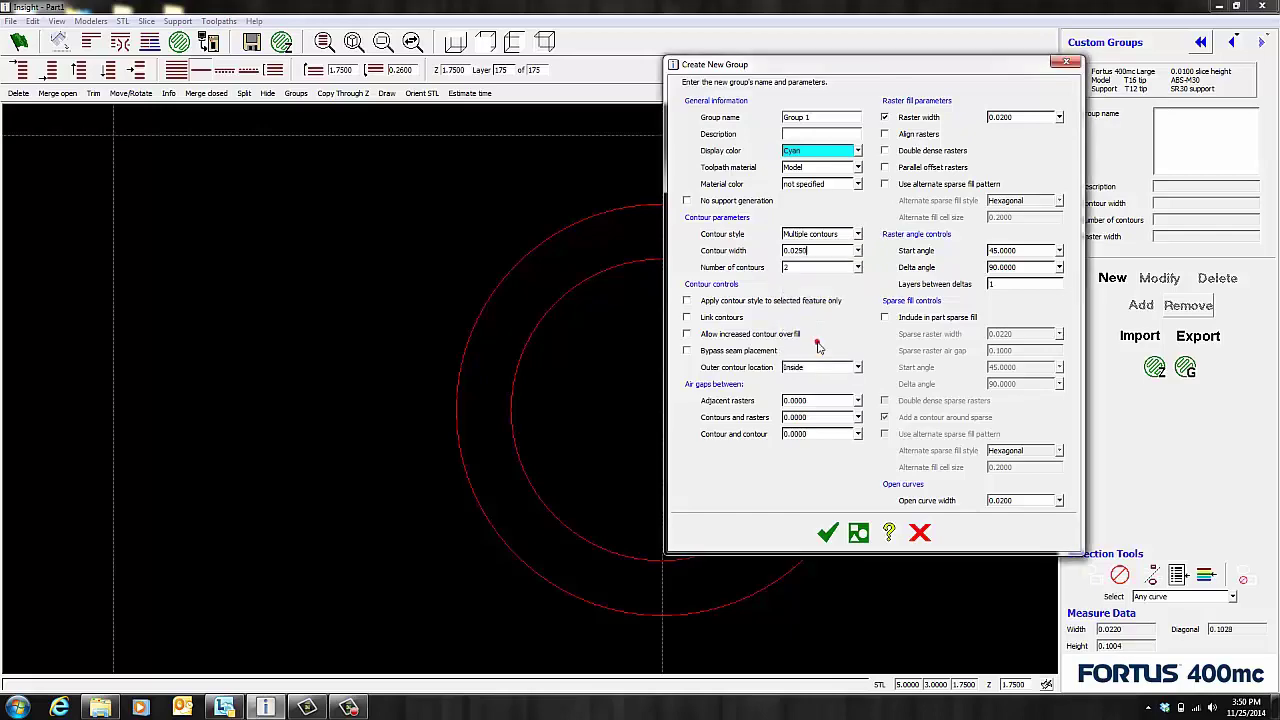
{"action": "left_click", "coordinate": [828, 530]}
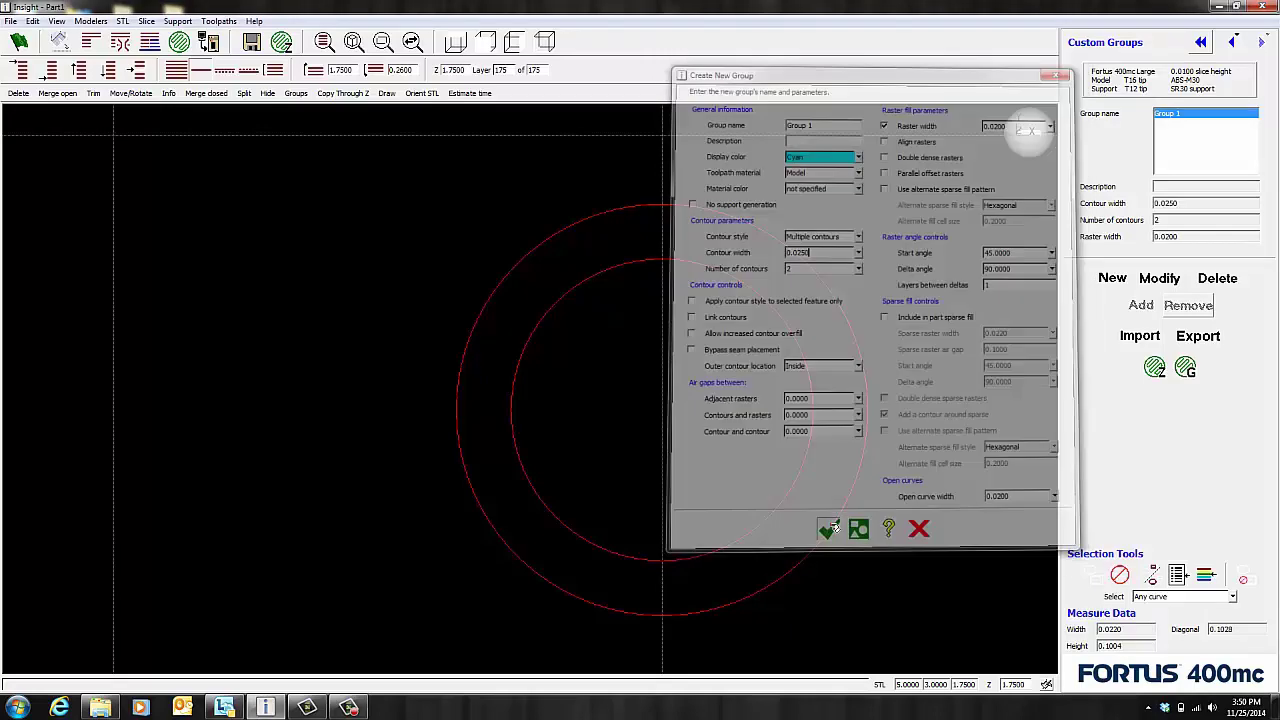
- Add both top-layer boss circles to Group 1 and generate the layer's contour toolpaths
{"action": "left_click_drag", "start_coordinate": [830, 162], "coordinate": [653, 325]}
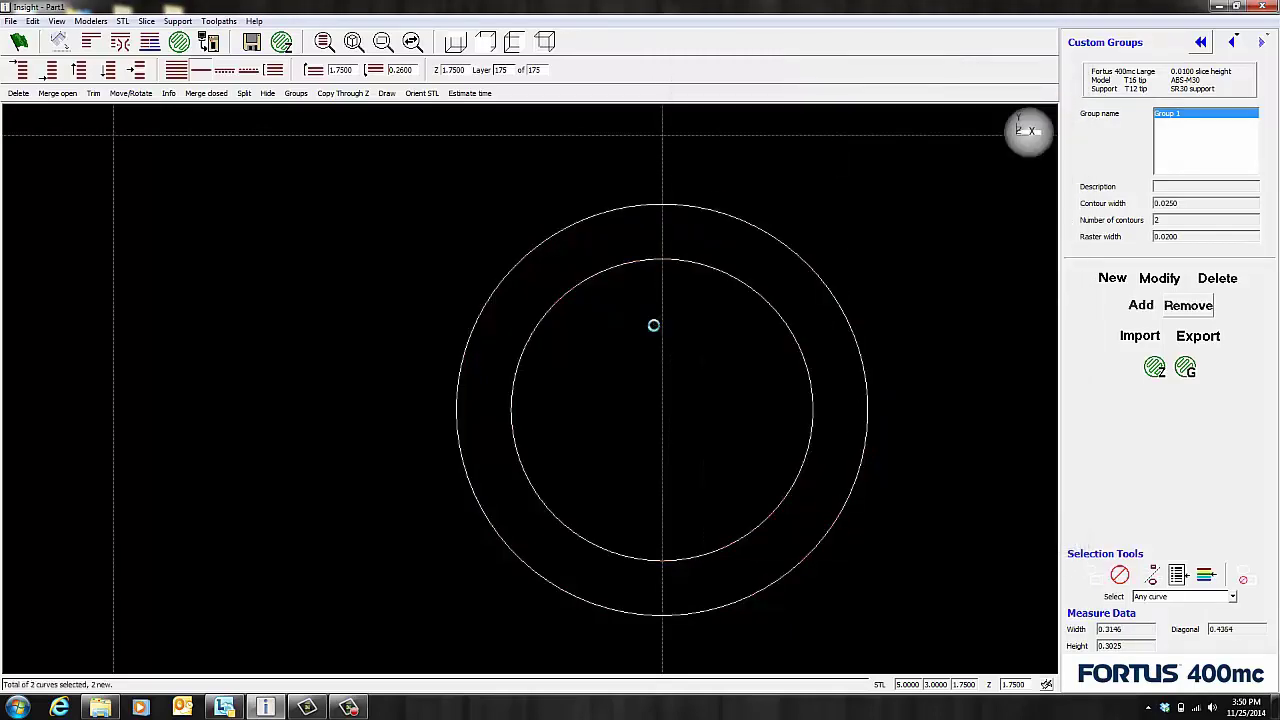
{"action": "left_click", "coordinate": [1137, 308]}
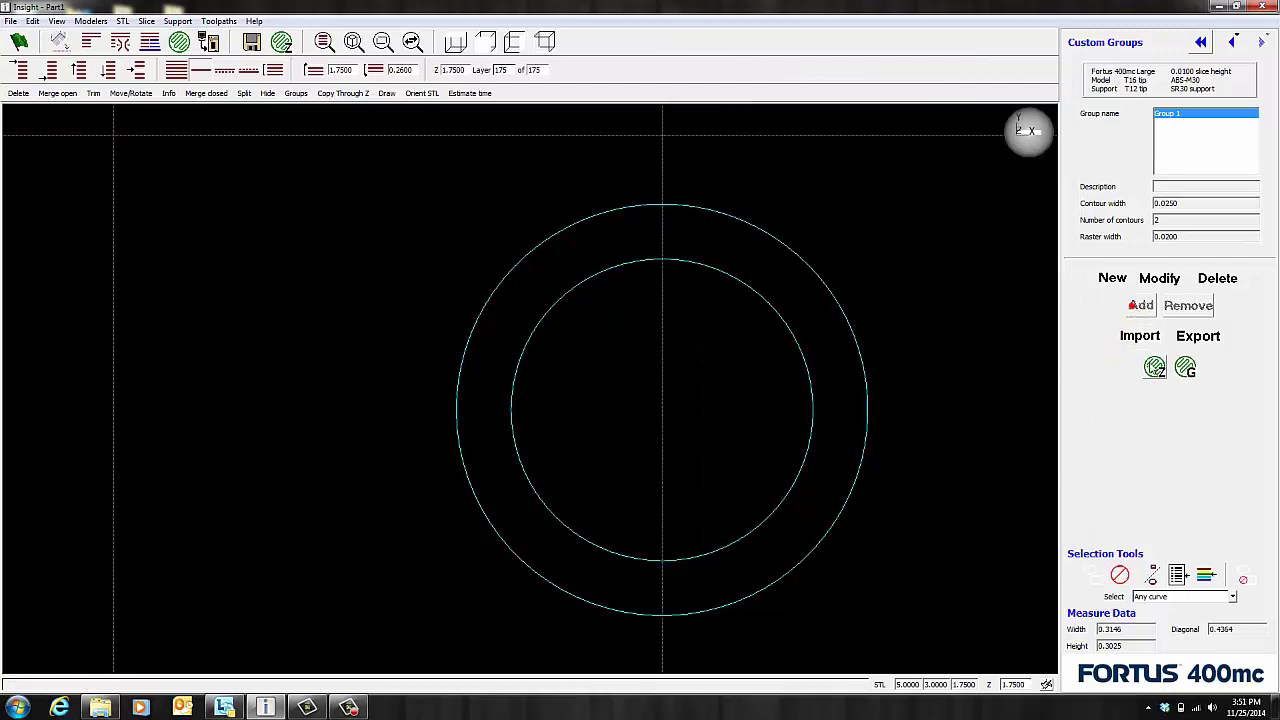
{"action": "left_click", "coordinate": [1154, 367]}
{"action": "scroll", "coordinate": [663, 212], "scroll_direction": "up", "scroll_amount": 2}
{"action": "scroll", "coordinate": [663, 212], "scroll_direction": "up", "scroll_amount": 3}
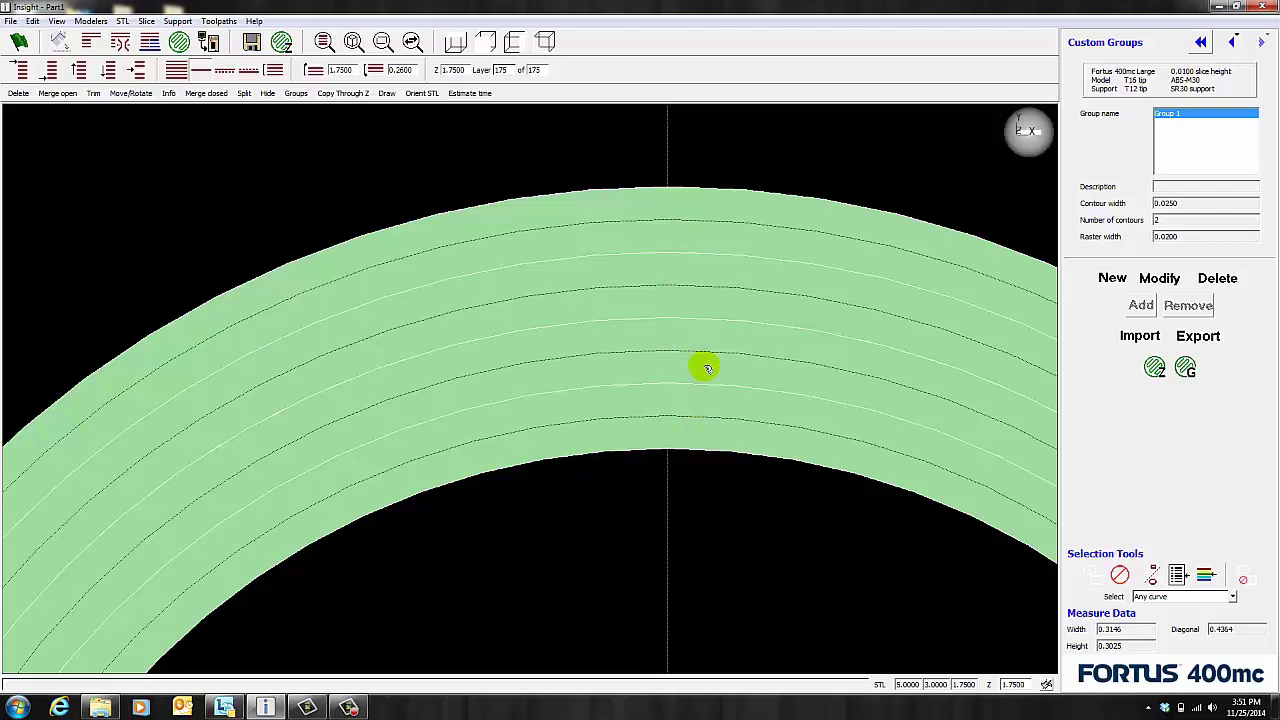
- Enable Link contours in Group 1 and regenerate the layer 175 ring toolpaths
{"action": "left_click", "coordinate": [1157, 278]}
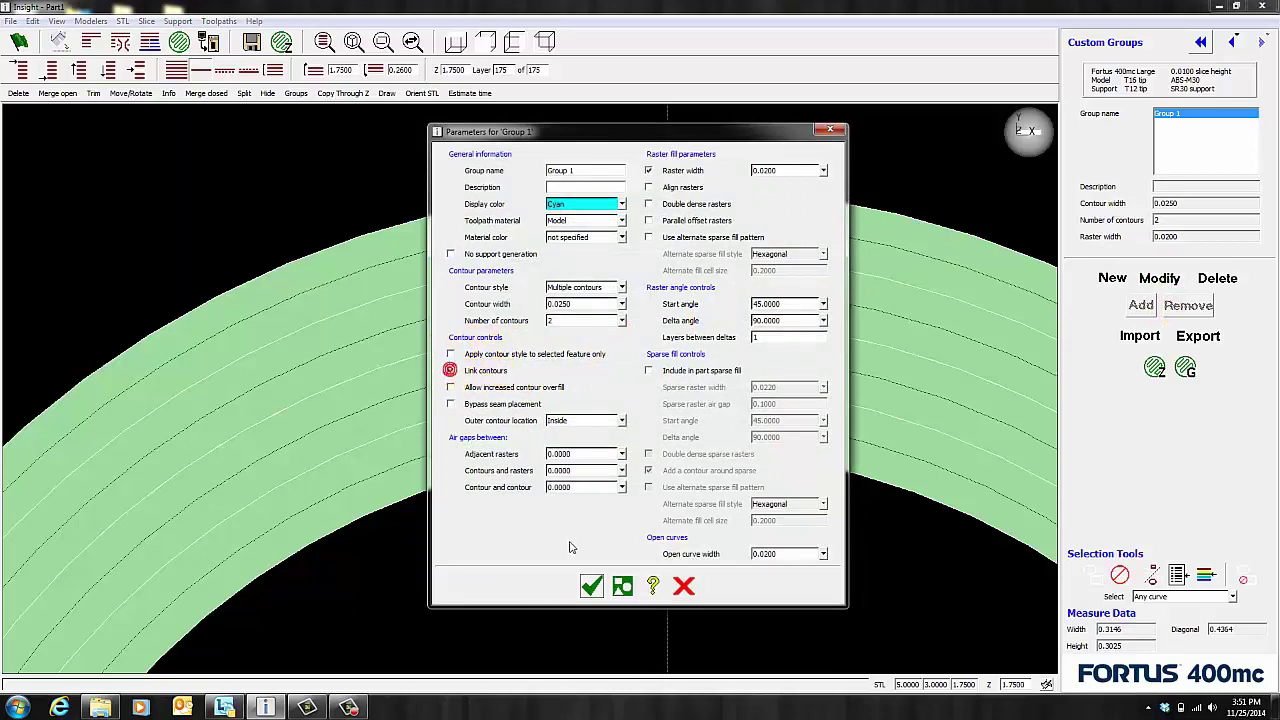
{"action": "left_click", "coordinate": [591, 586]}
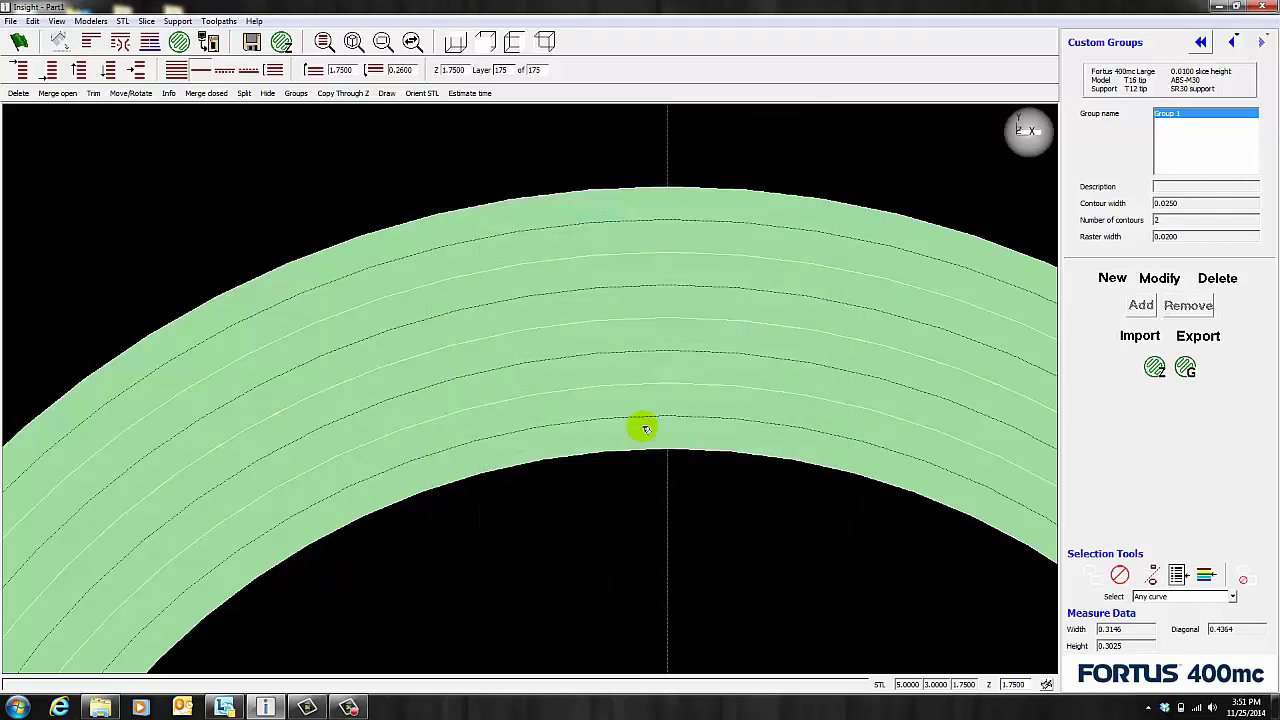
{"action": "left_click", "coordinate": [1155, 368]}
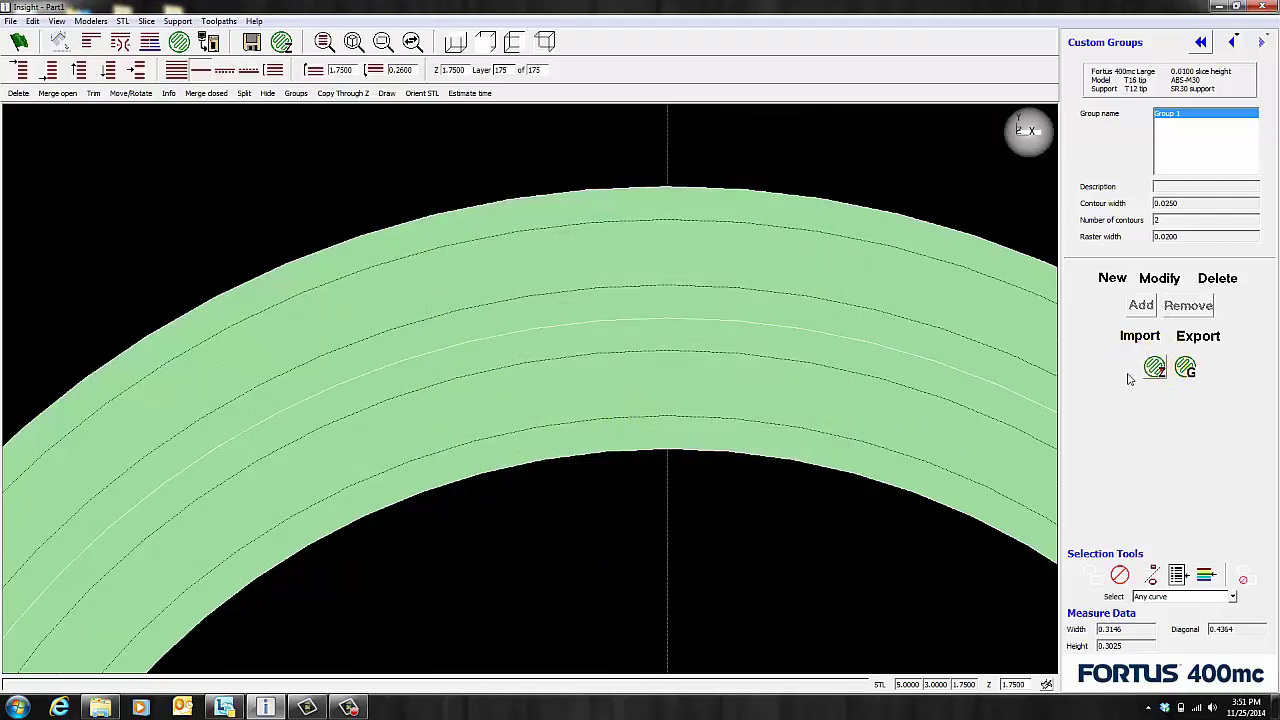
{"action": "scroll", "coordinate": [643, 180], "scroll_direction": "down", "scroll_amount": 3}
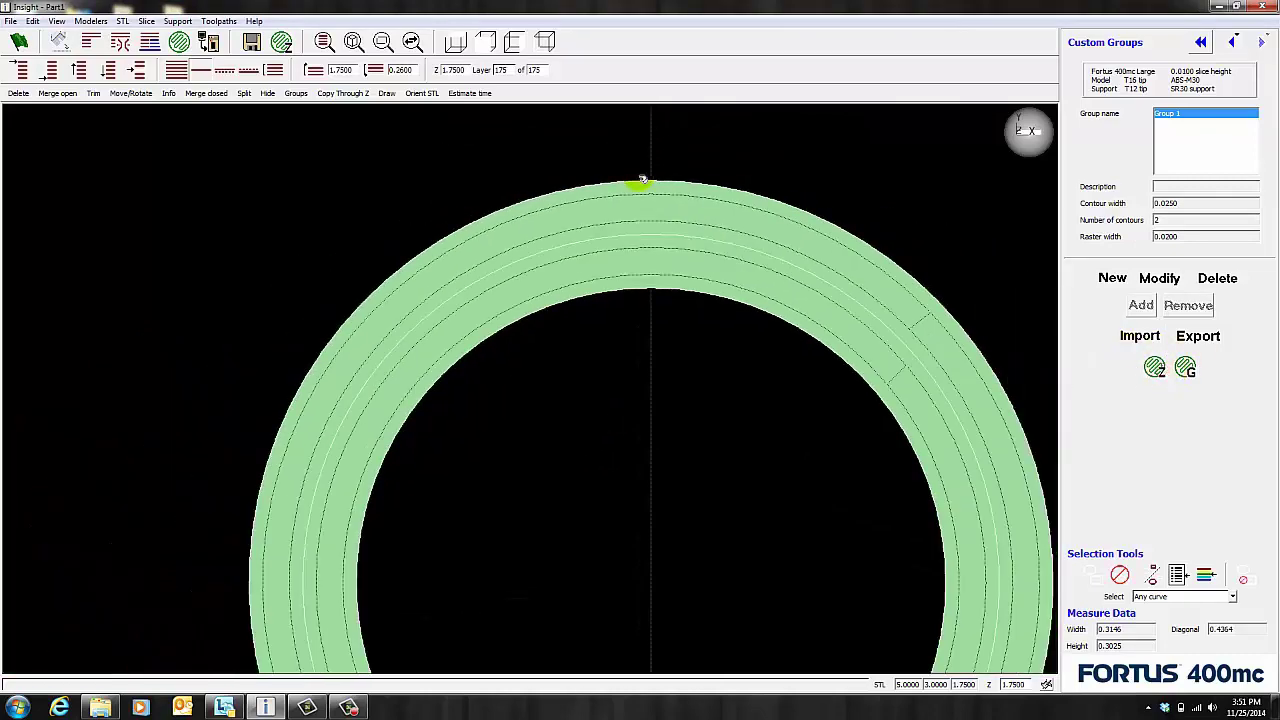
{"action": "scroll", "coordinate": [643, 180], "scroll_direction": "down", "scroll_amount": 4}
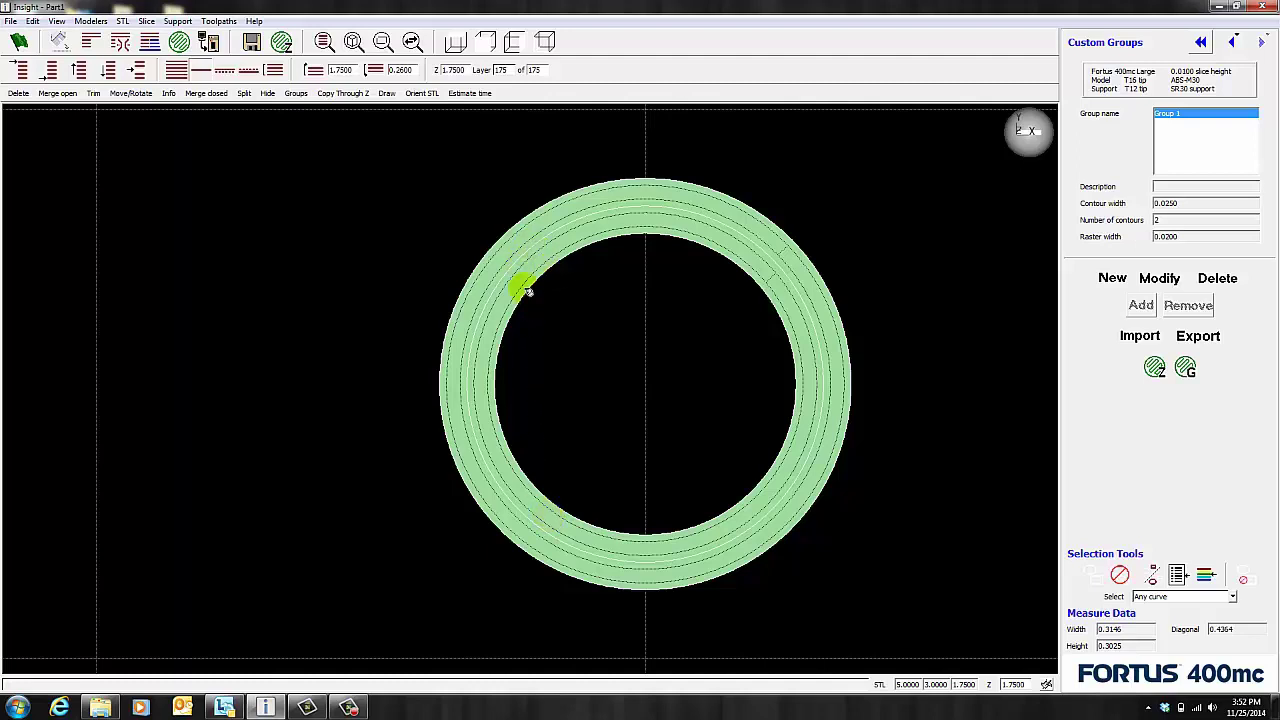
- Switch to the isometric view and go to layer 26 at Z 0.2600
{"action": "left_click", "coordinate": [545, 41]}
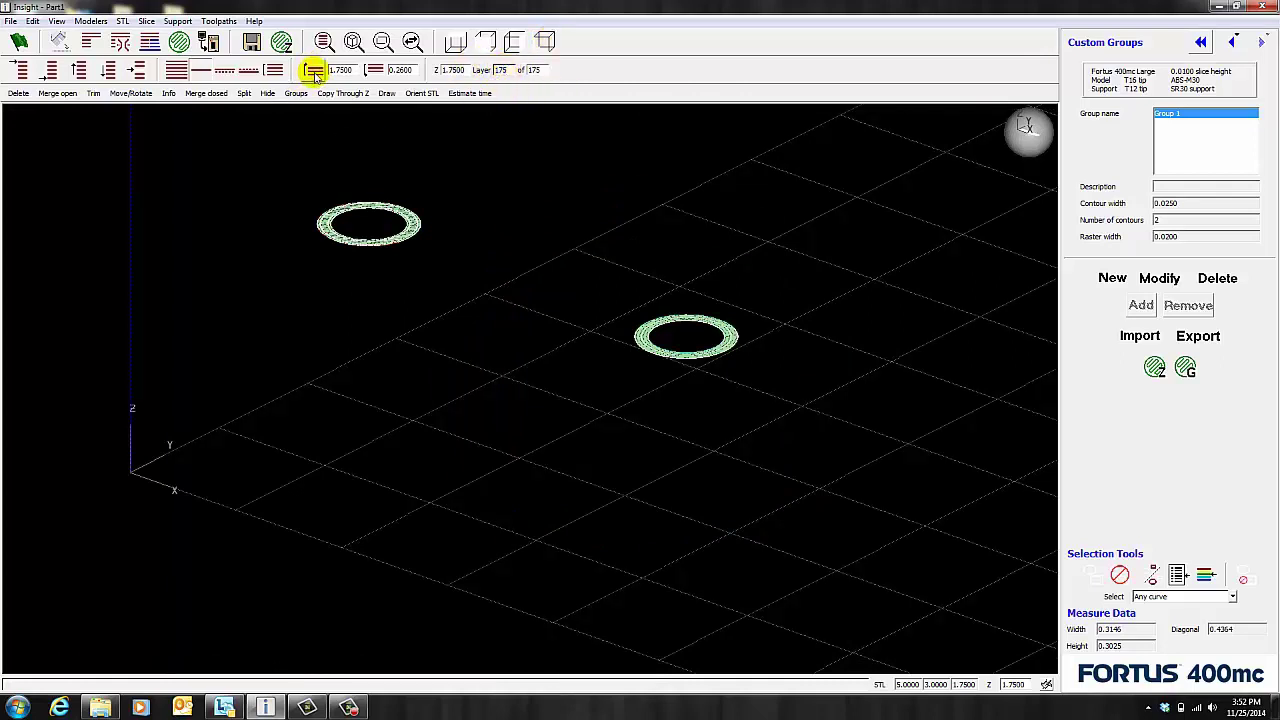
{"action": "double_click", "coordinate": [503, 70]}
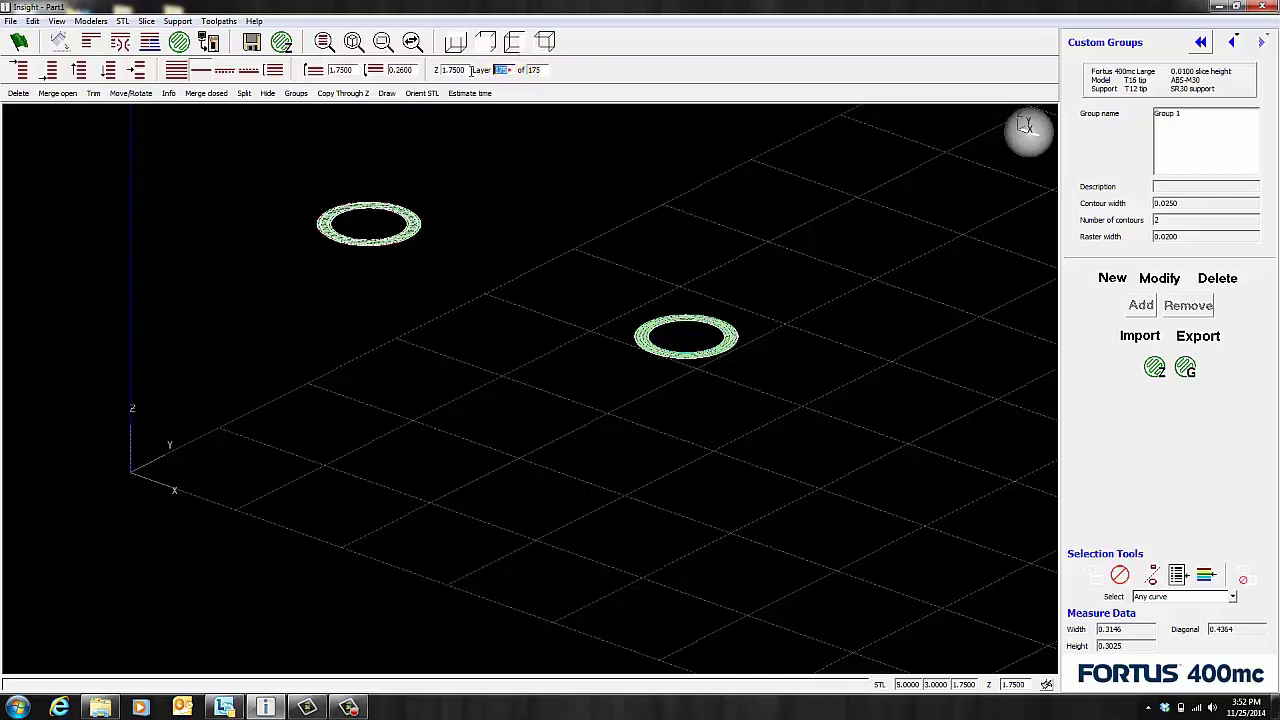
{"action": "key", "text": "Return"}
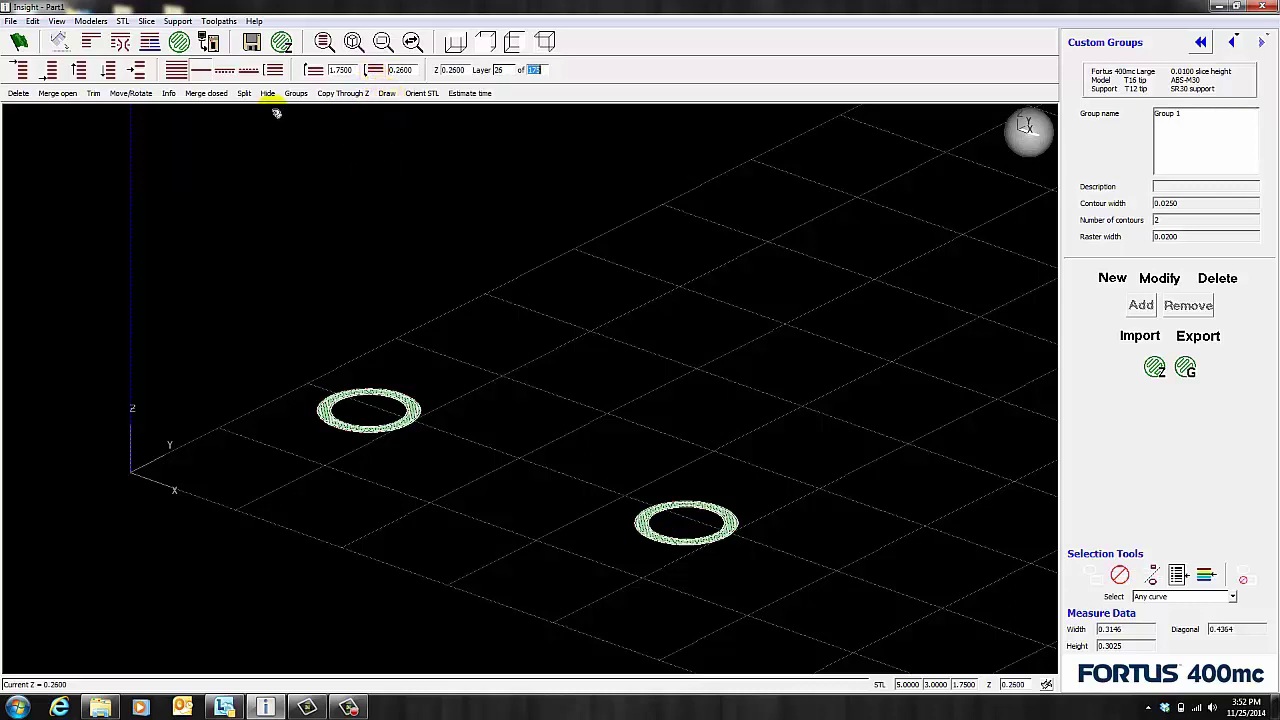
- Add both boss cylinders from layer 26 up to Group 1, generate them, and show all layers
{"action": "left_click", "coordinate": [272, 70]}
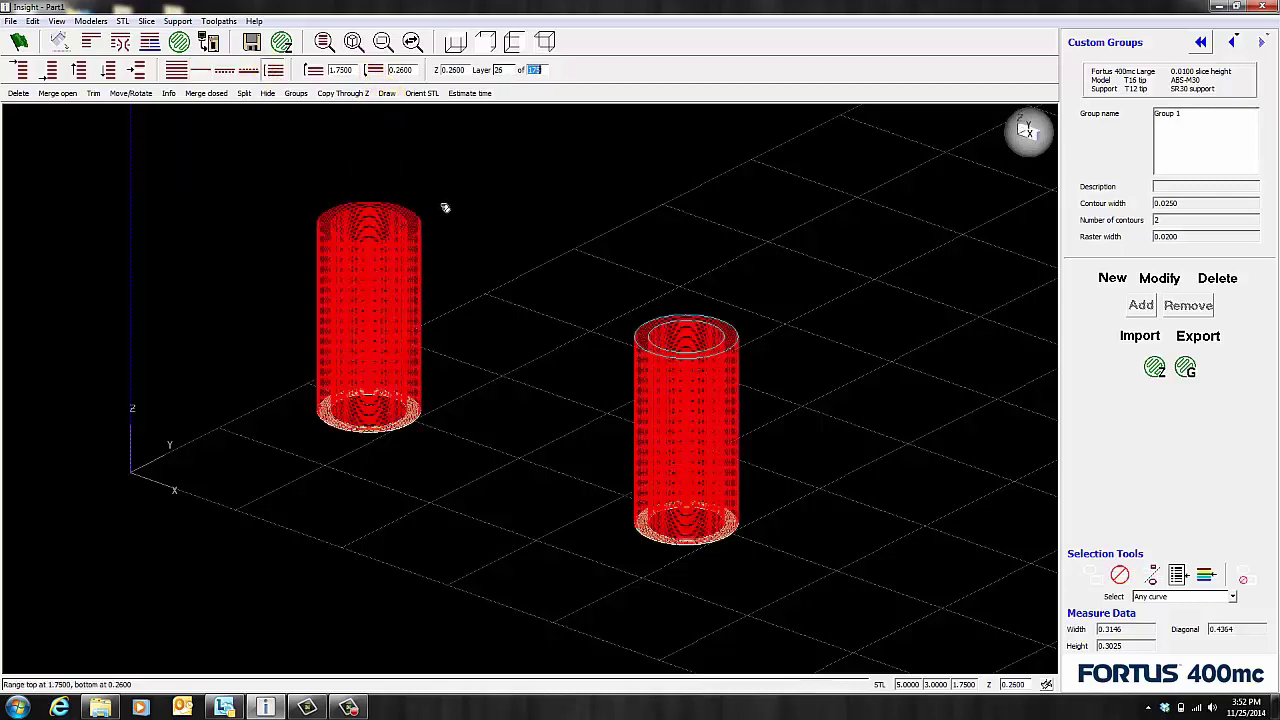
{"action": "left_click_drag", "start_coordinate": [486, 172], "coordinate": [367, 467]}
{"action": "left_click_drag", "start_coordinate": [810, 300], "coordinate": [596, 584]}
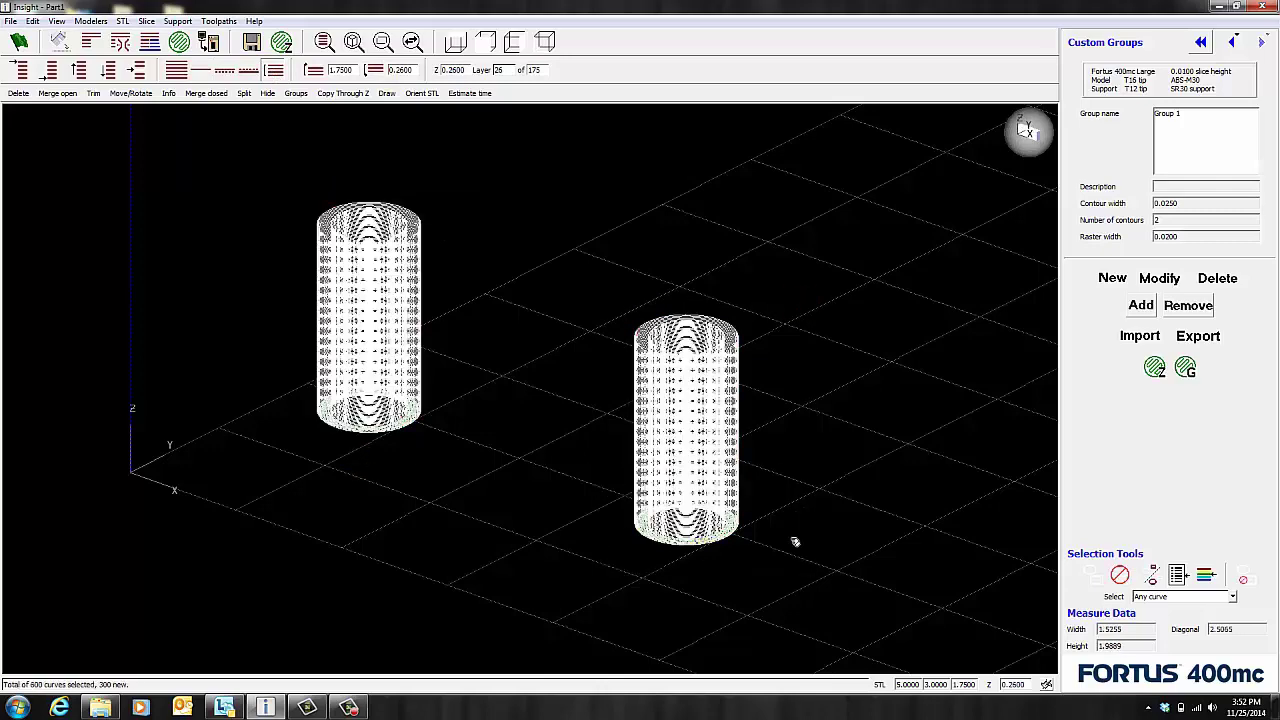
{"action": "left_click", "coordinate": [1143, 307]}
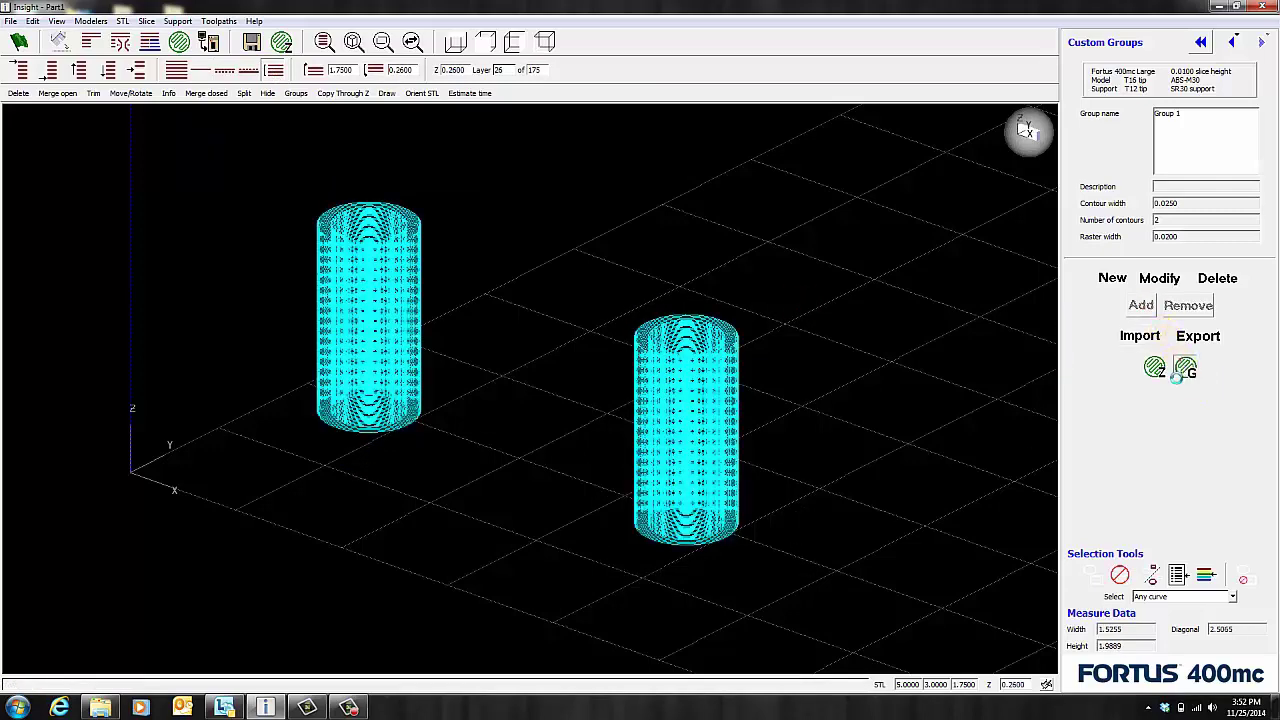
{"action": "left_click", "coordinate": [1182, 372]}
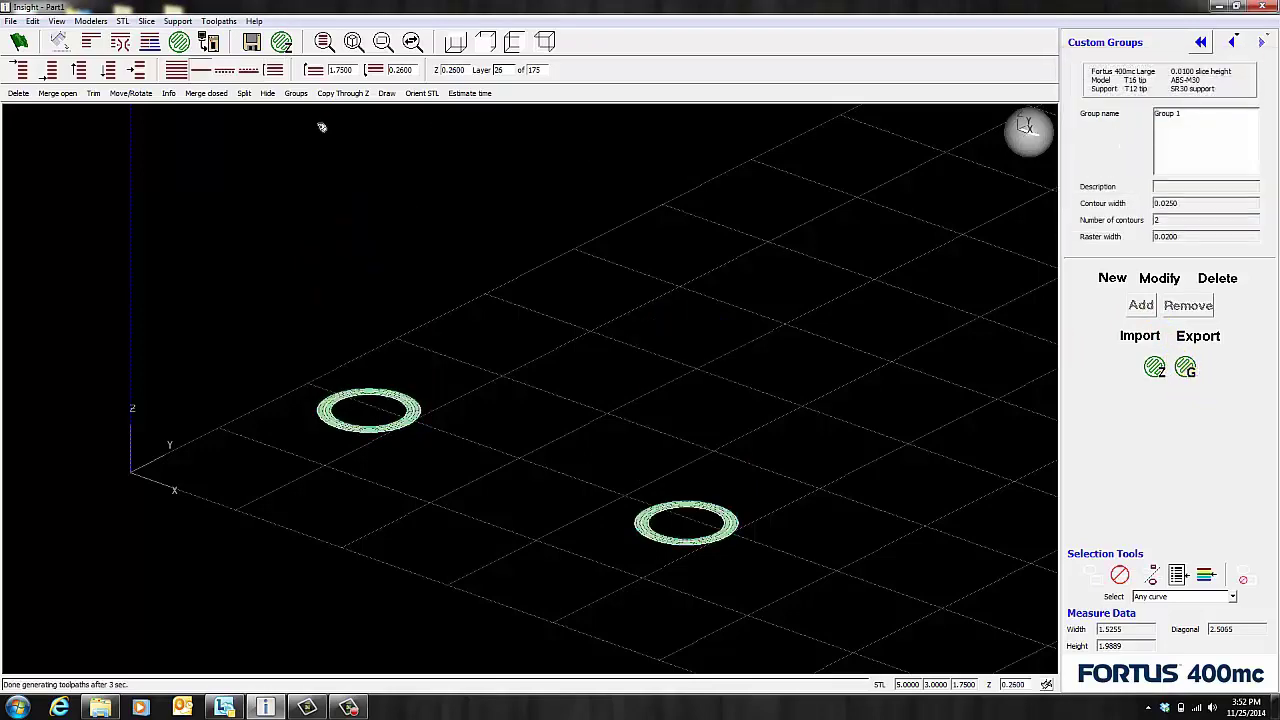
{"action": "left_click", "coordinate": [176, 69]}
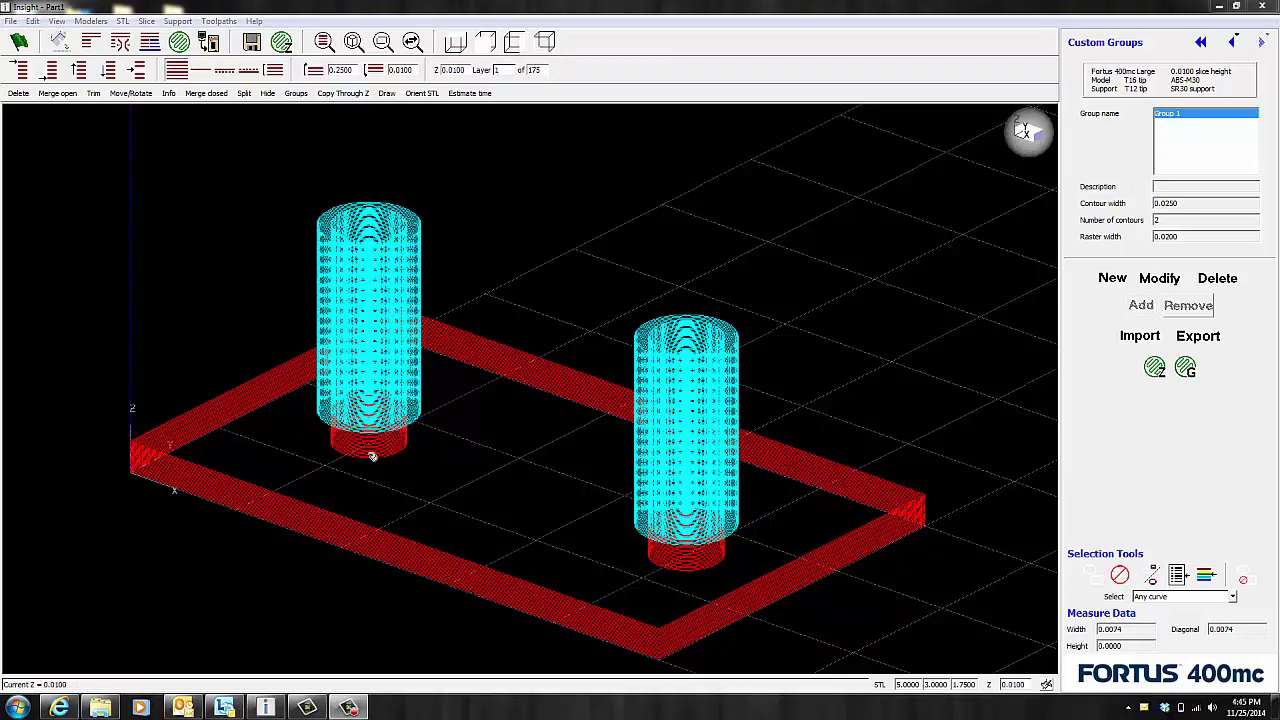
- In top view, generate layer 1 toolpaths filling the plate around both holes, then fit to view
{"action": "left_click", "coordinate": [370, 414]}
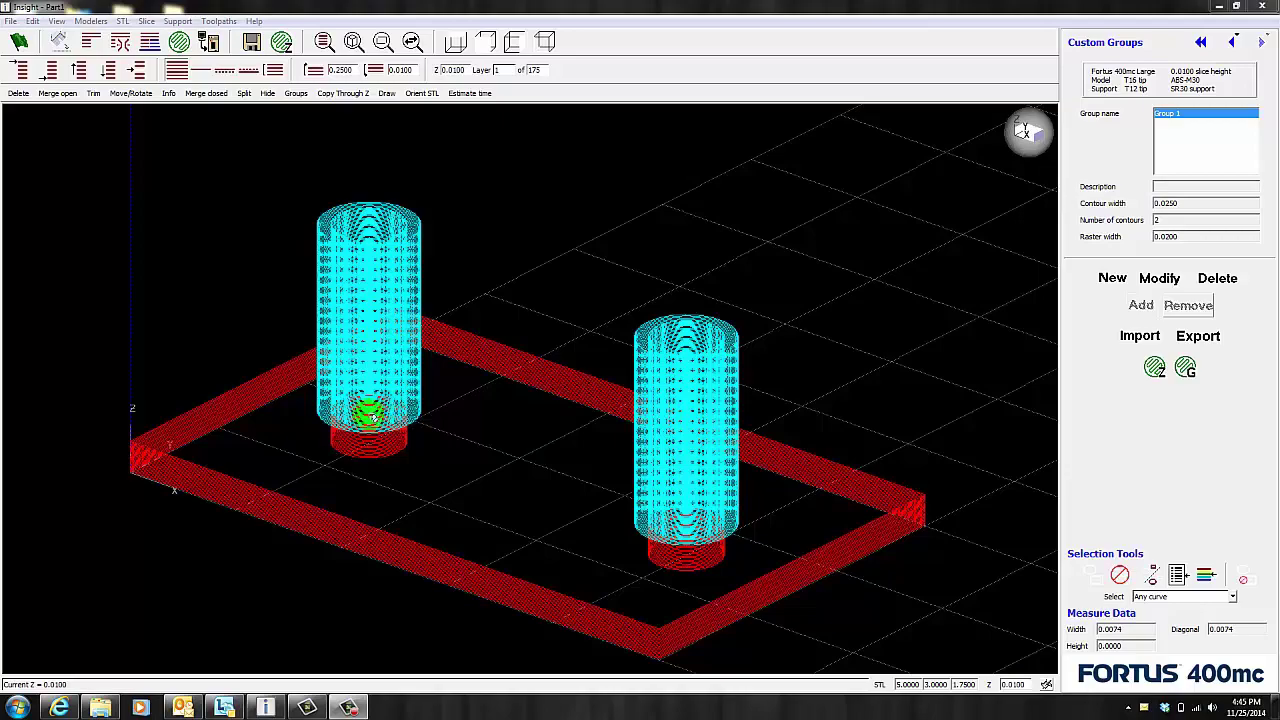
{"action": "left_click", "coordinate": [455, 42]}
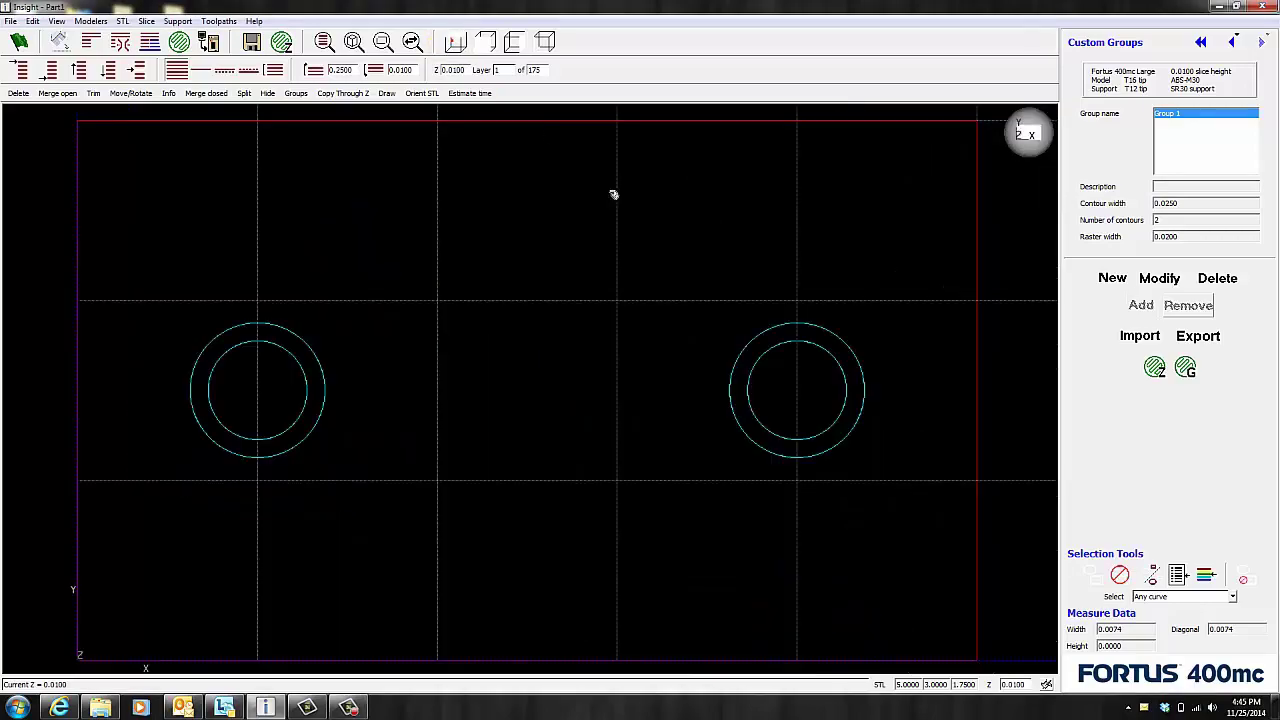
{"action": "left_click", "coordinate": [894, 278]}
{"action": "scroll", "coordinate": [875, 335], "scroll_direction": "up", "scroll_amount": 5}
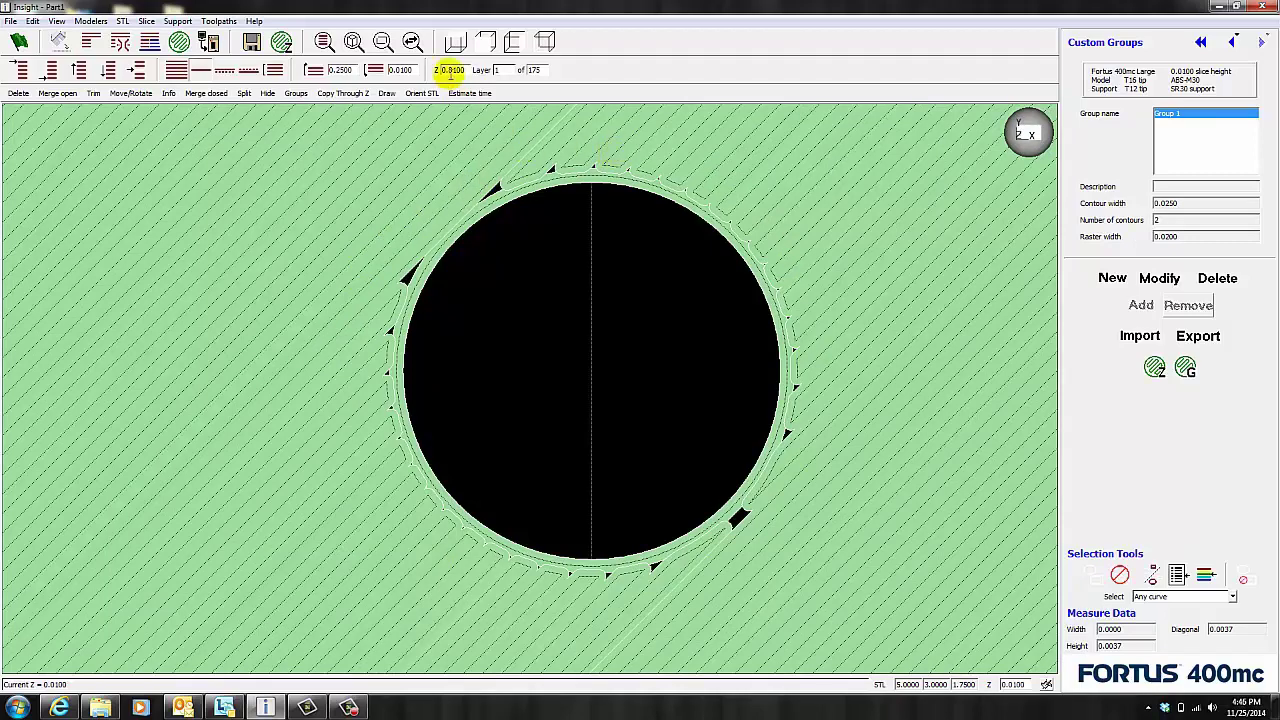
{"action": "left_click", "coordinate": [450, 41]}
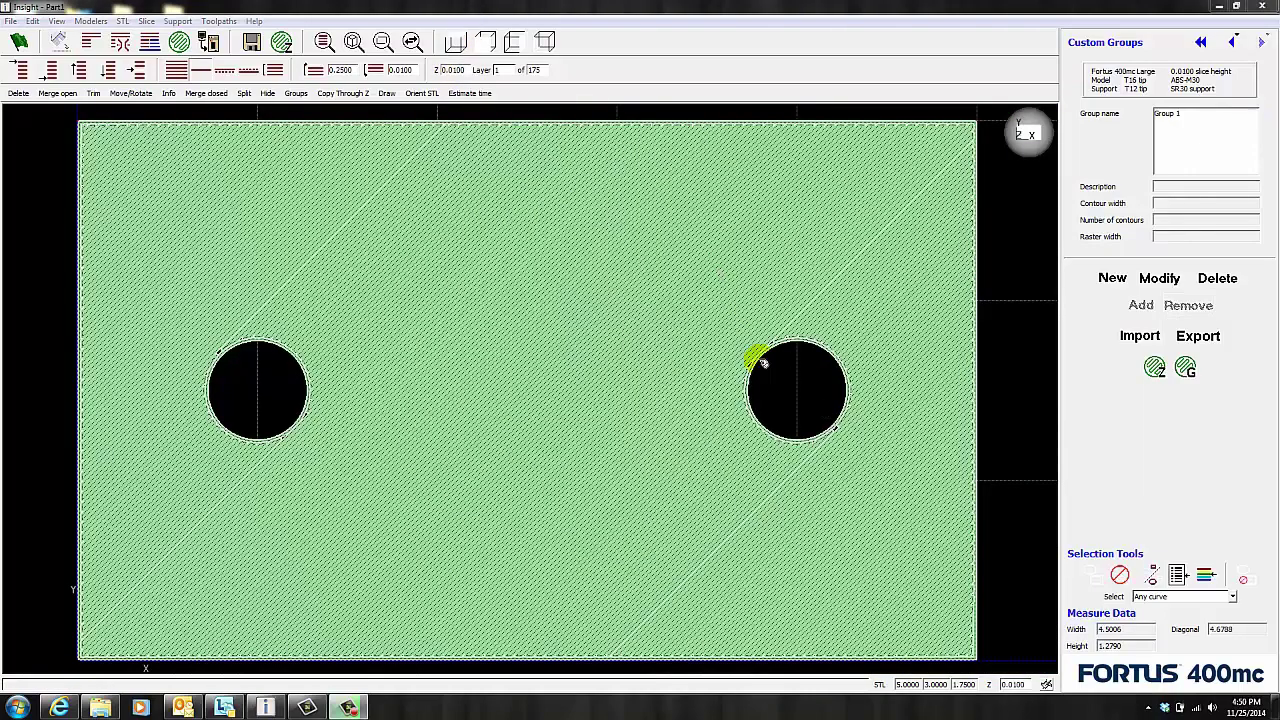
- Create custom Group 2 with Multiple contours, 10 contours
{"action": "left_click", "coordinate": [1114, 278]}
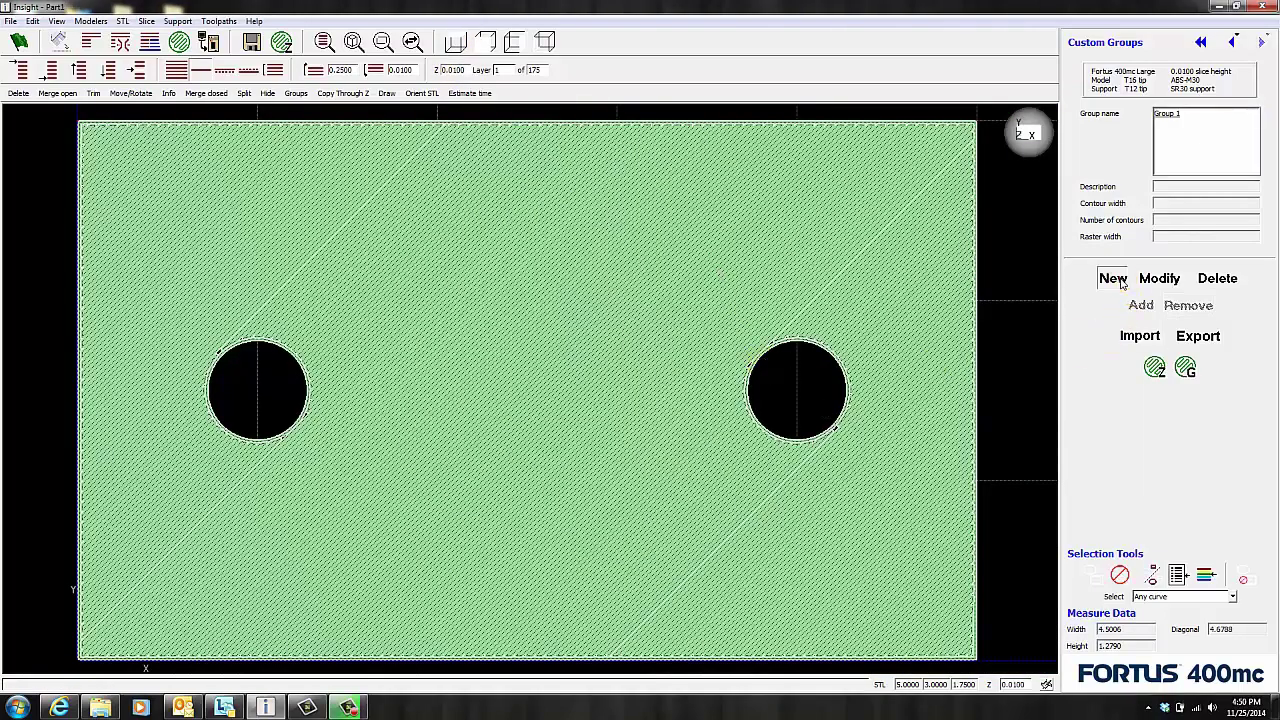
{"action": "left_click", "coordinate": [623, 281]}
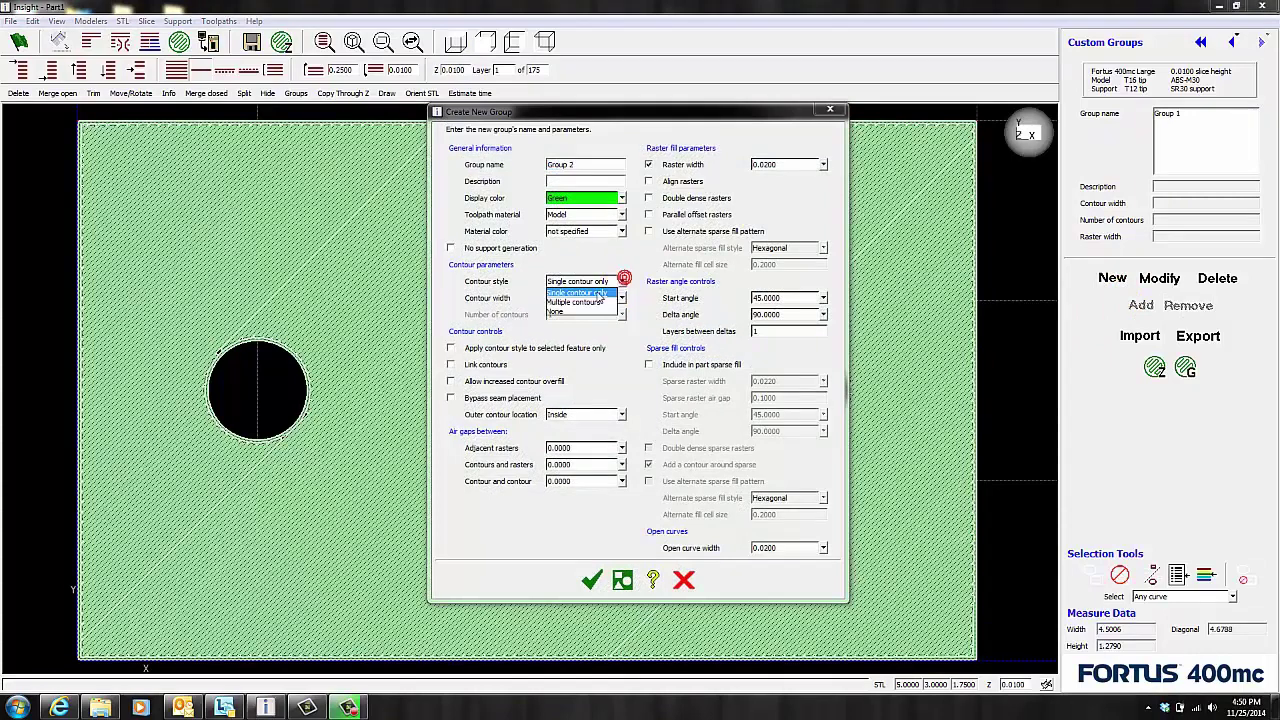
{"action": "left_click", "coordinate": [588, 297]}
{"action": "left_click", "coordinate": [622, 315]}
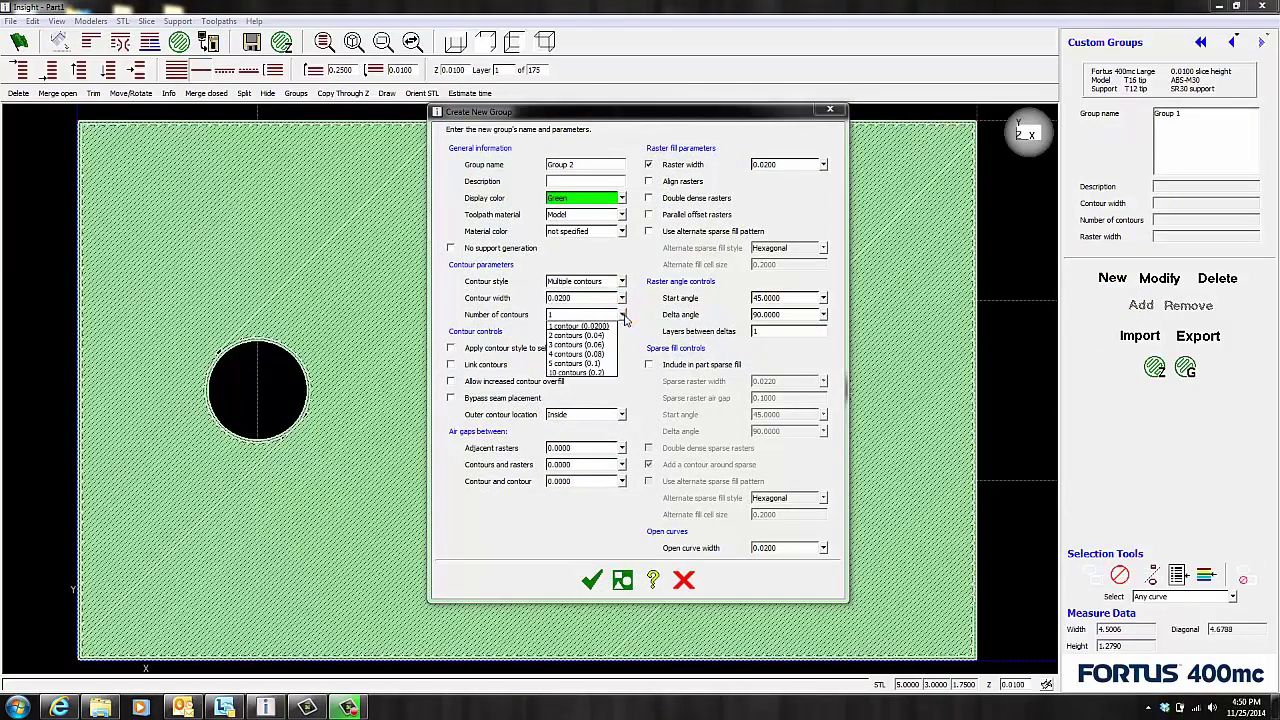
{"action": "left_click", "coordinate": [573, 370]}
{"action": "left_click", "coordinate": [591, 580]}
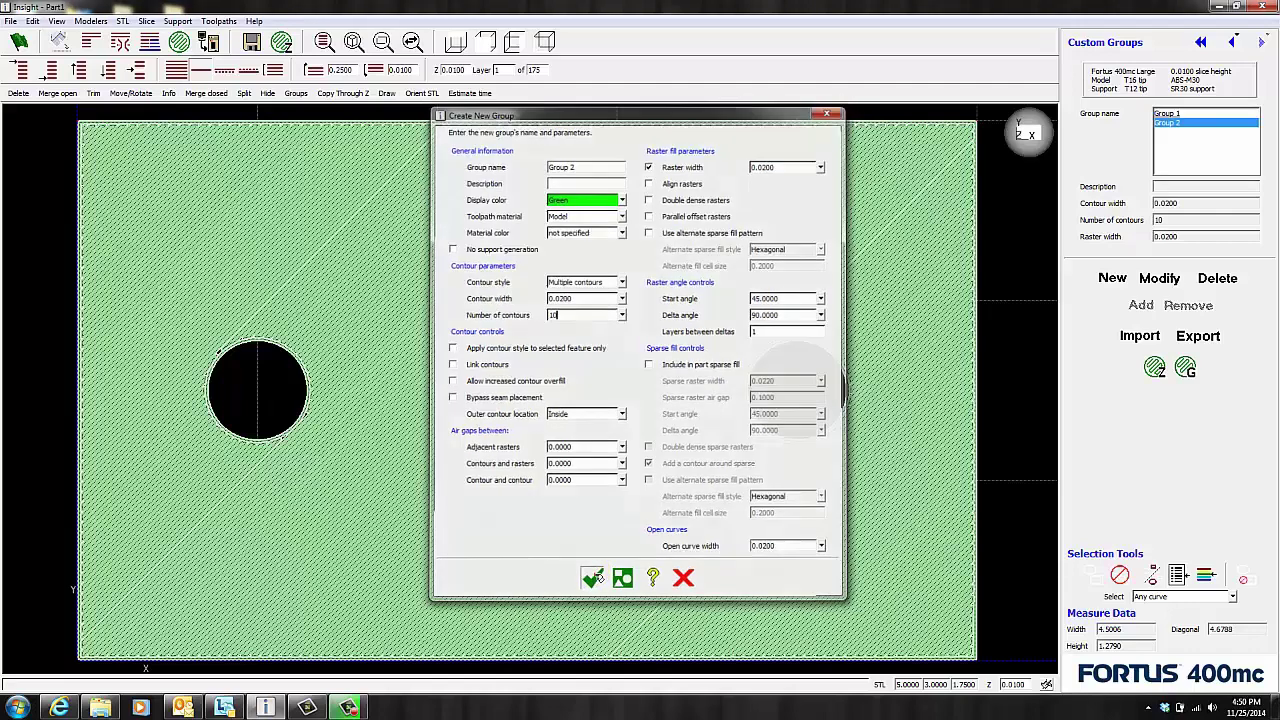
- Add both holes' curves to Group 2 and generate the layer 1 contour rings
{"action": "left_click_drag", "start_coordinate": [1006, 199], "coordinate": [736, 378]}
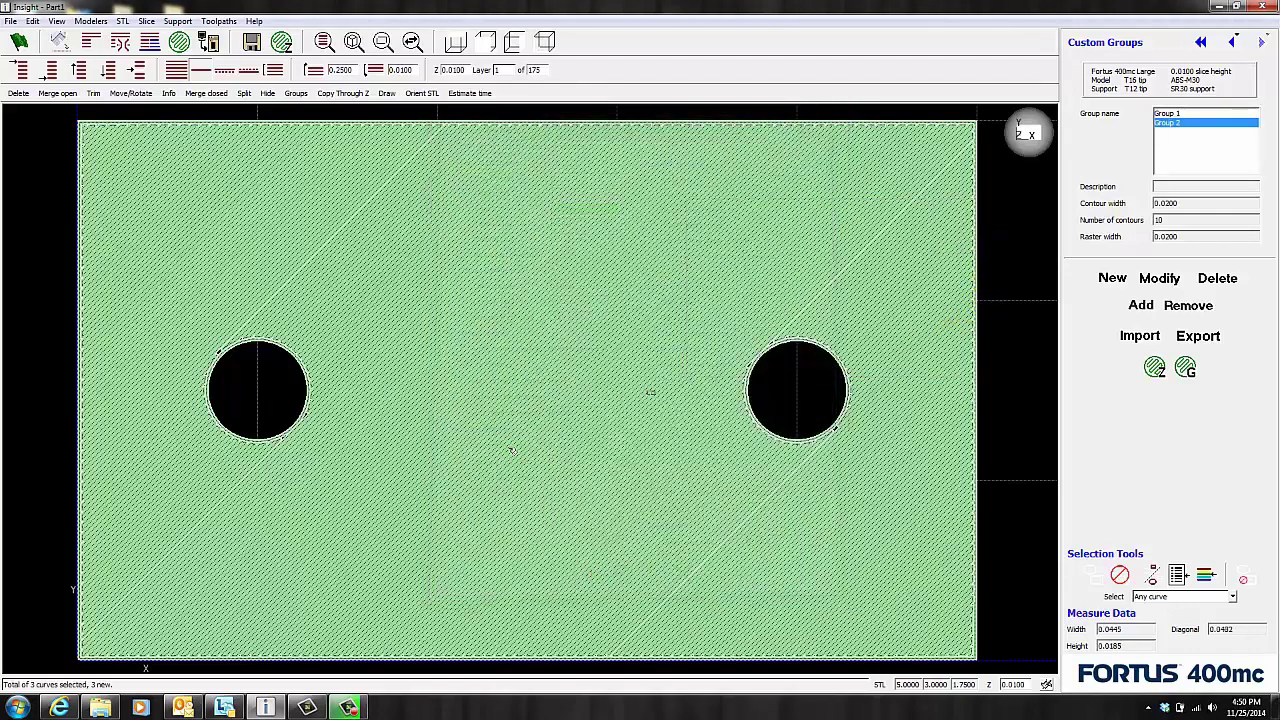
{"action": "left_click_drag", "start_coordinate": [653, 392], "coordinate": [157, 545]}
{"action": "left_click", "coordinate": [1141, 305]}
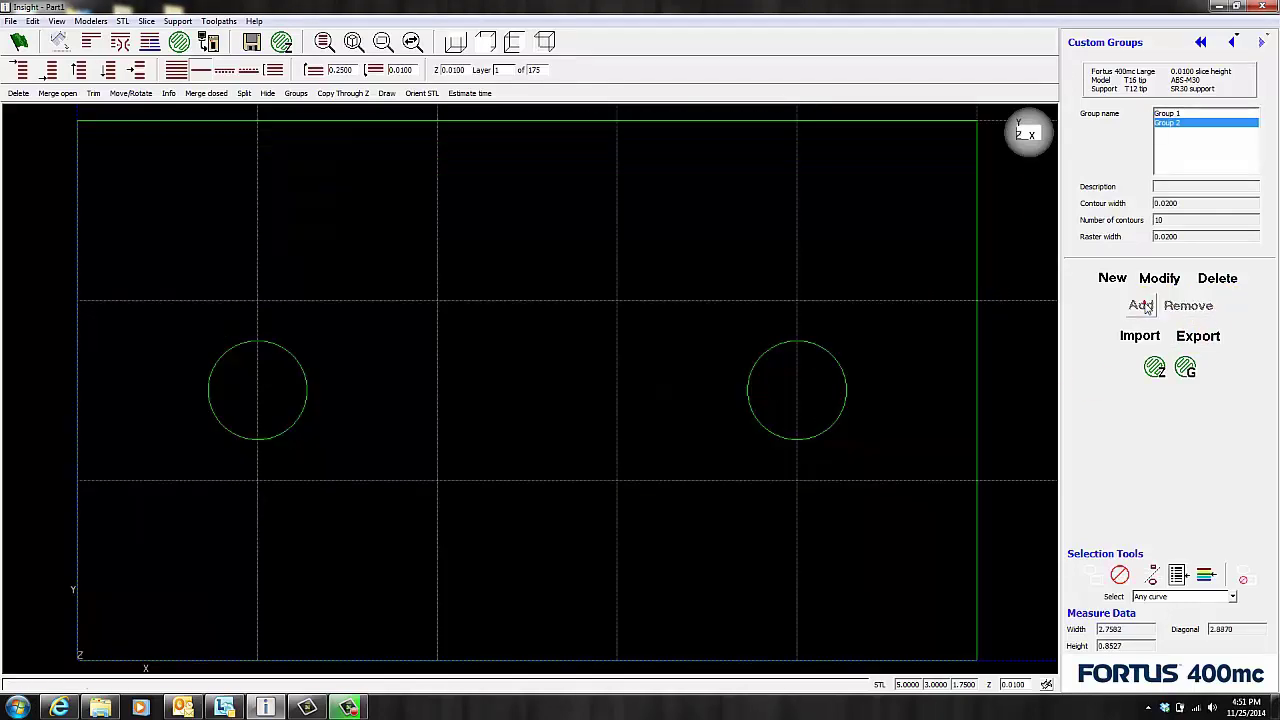
{"action": "left_click", "coordinate": [1155, 367]}
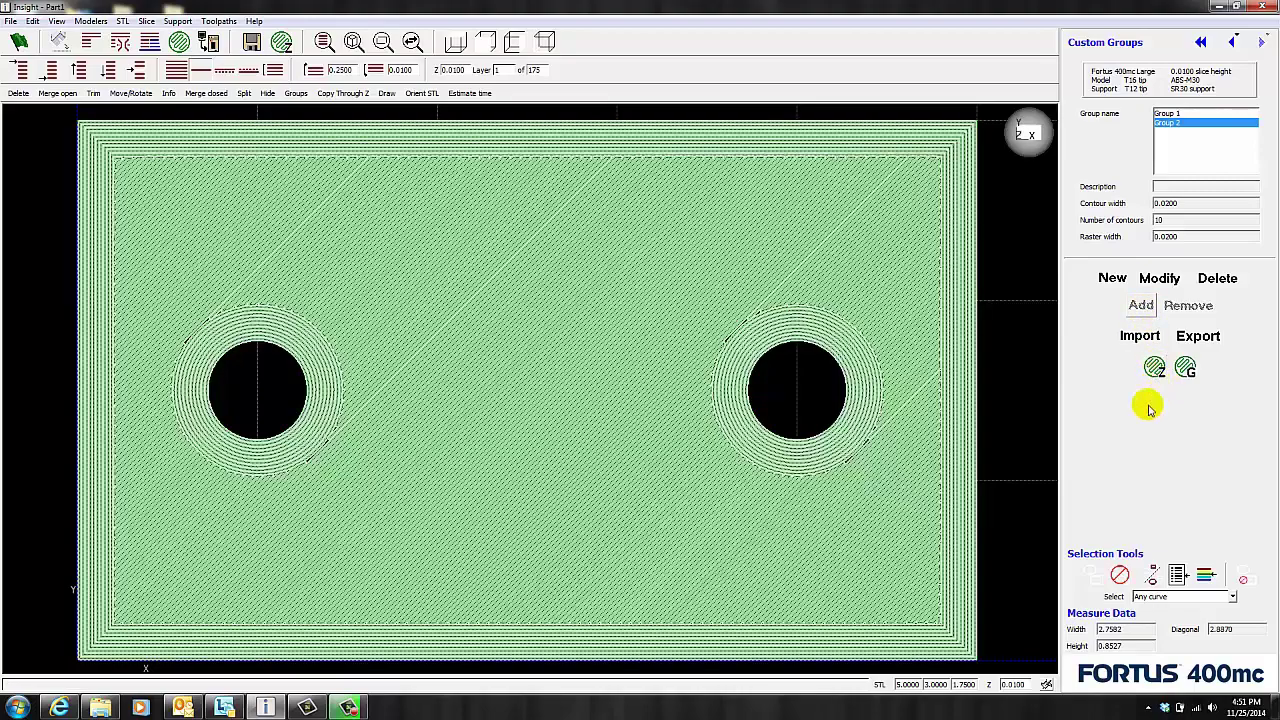
{"action": "scroll", "coordinate": [891, 358], "scroll_direction": "up", "scroll_amount": 4}
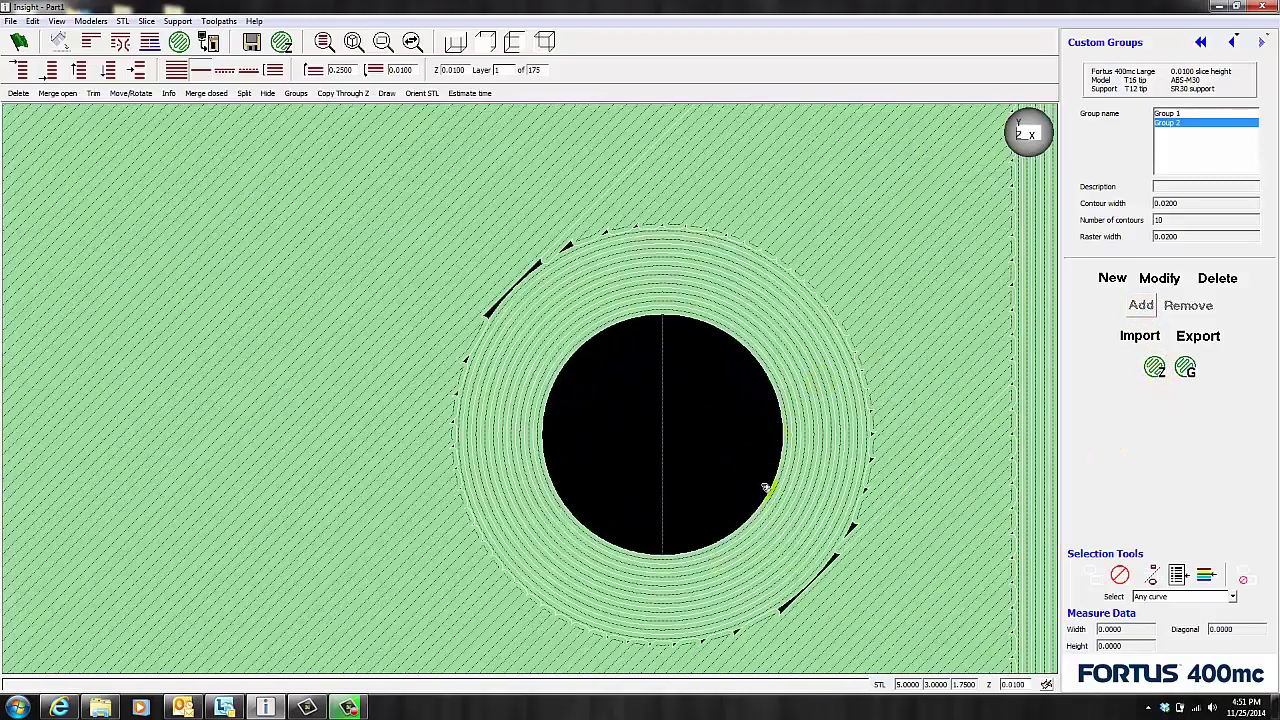
{"action": "scroll", "coordinate": [580, 307], "scroll_direction": "down", "scroll_amount": 3}
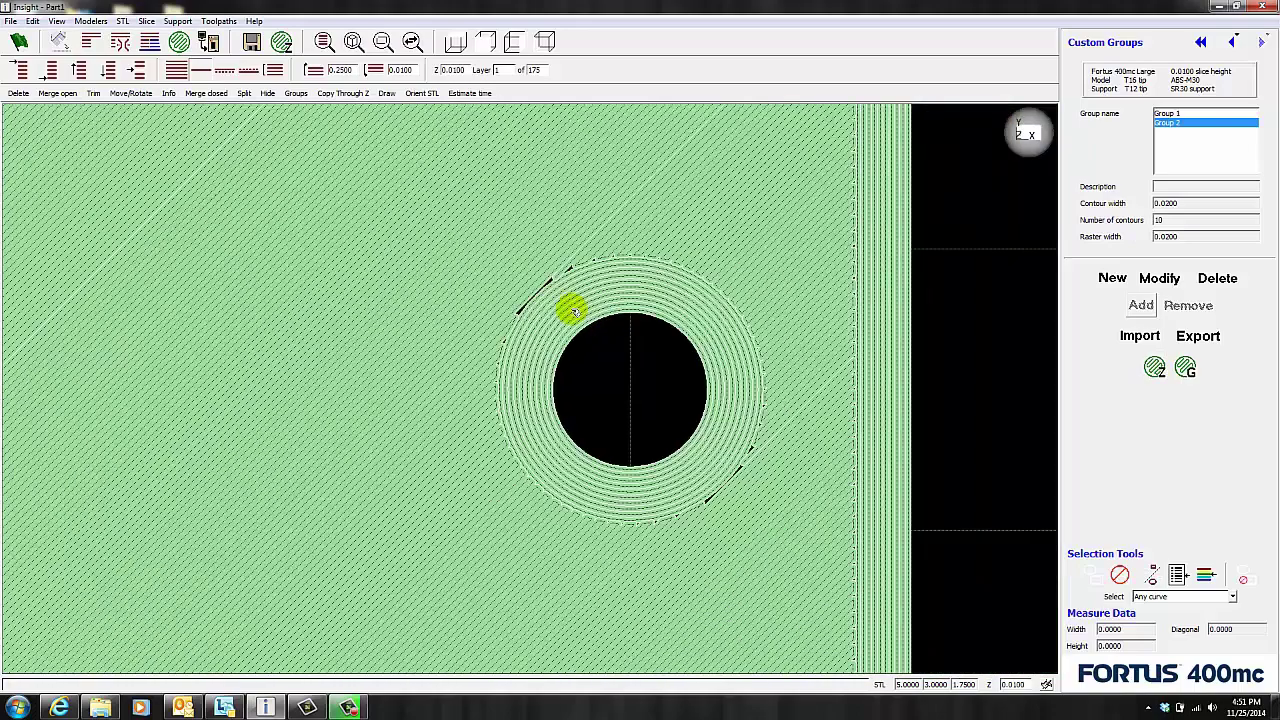
{"action": "scroll", "coordinate": [782, 321], "scroll_direction": "down", "scroll_amount": 1}
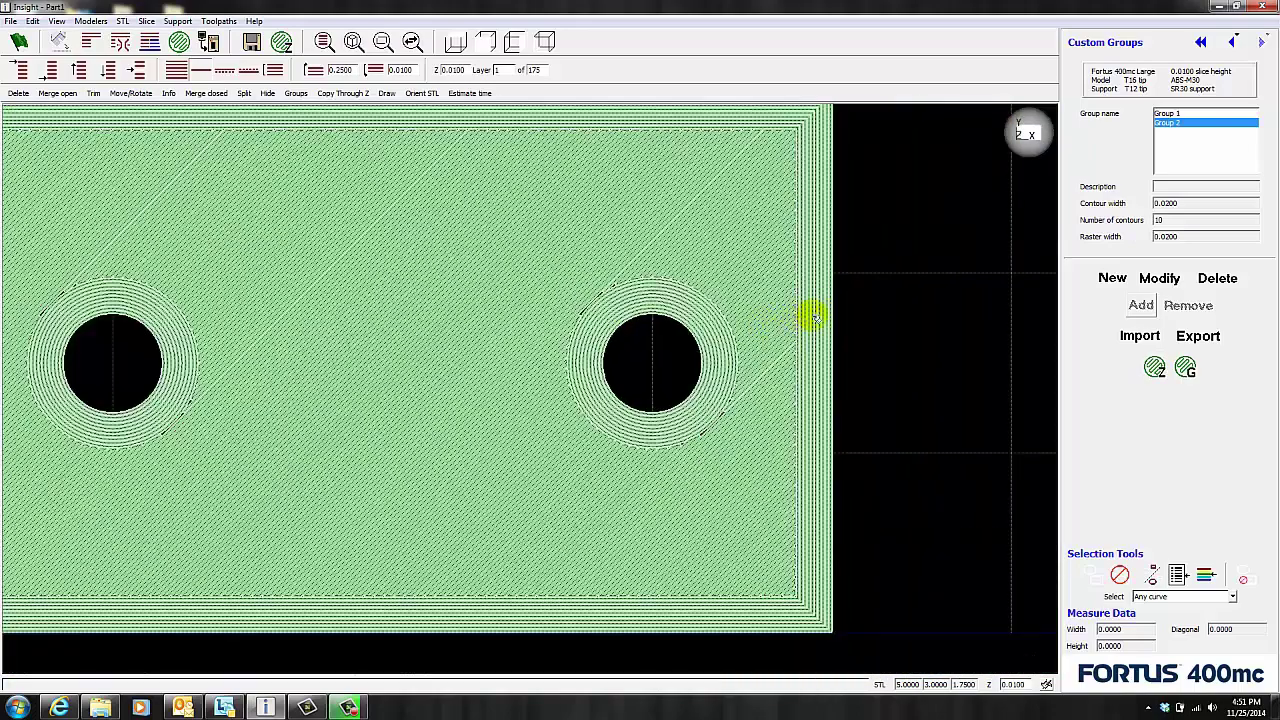
{"action": "scroll", "coordinate": [840, 319], "scroll_direction": "down", "scroll_amount": 1}
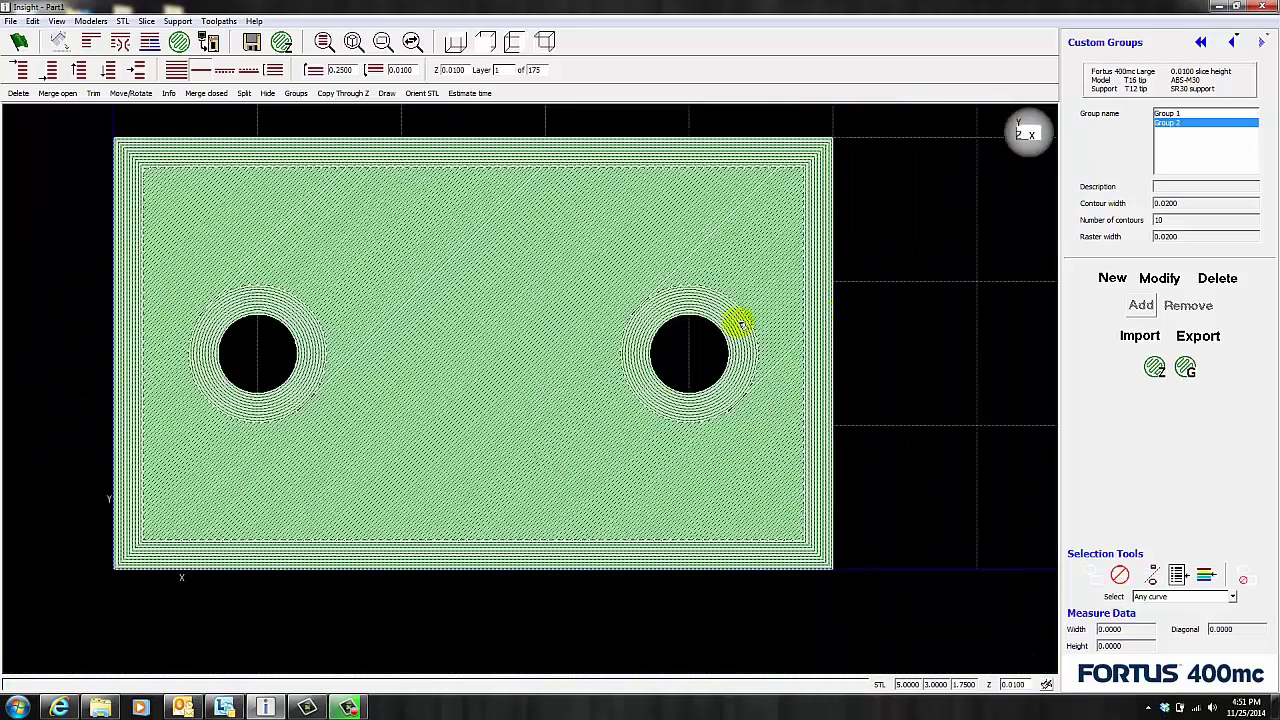
- Set Group 2 to apply its contour style to selected features only
{"action": "left_click", "coordinate": [1160, 280]}
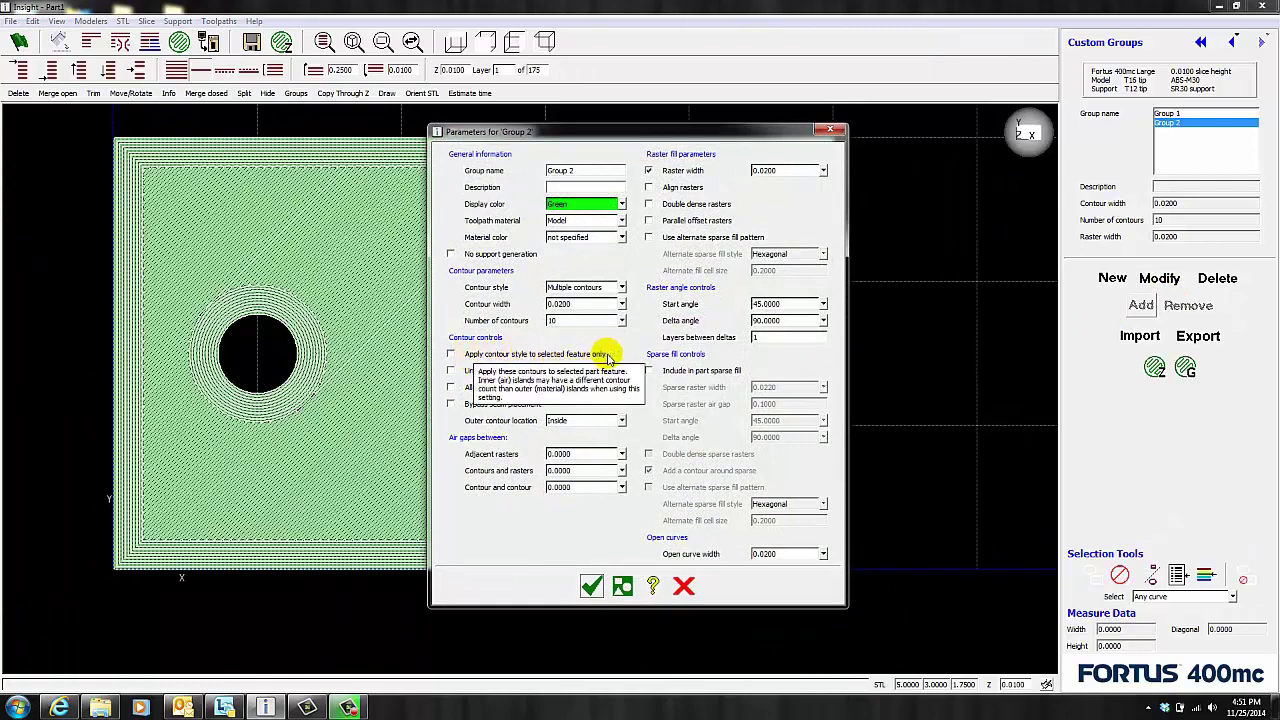
{"action": "left_click", "coordinate": [450, 354]}
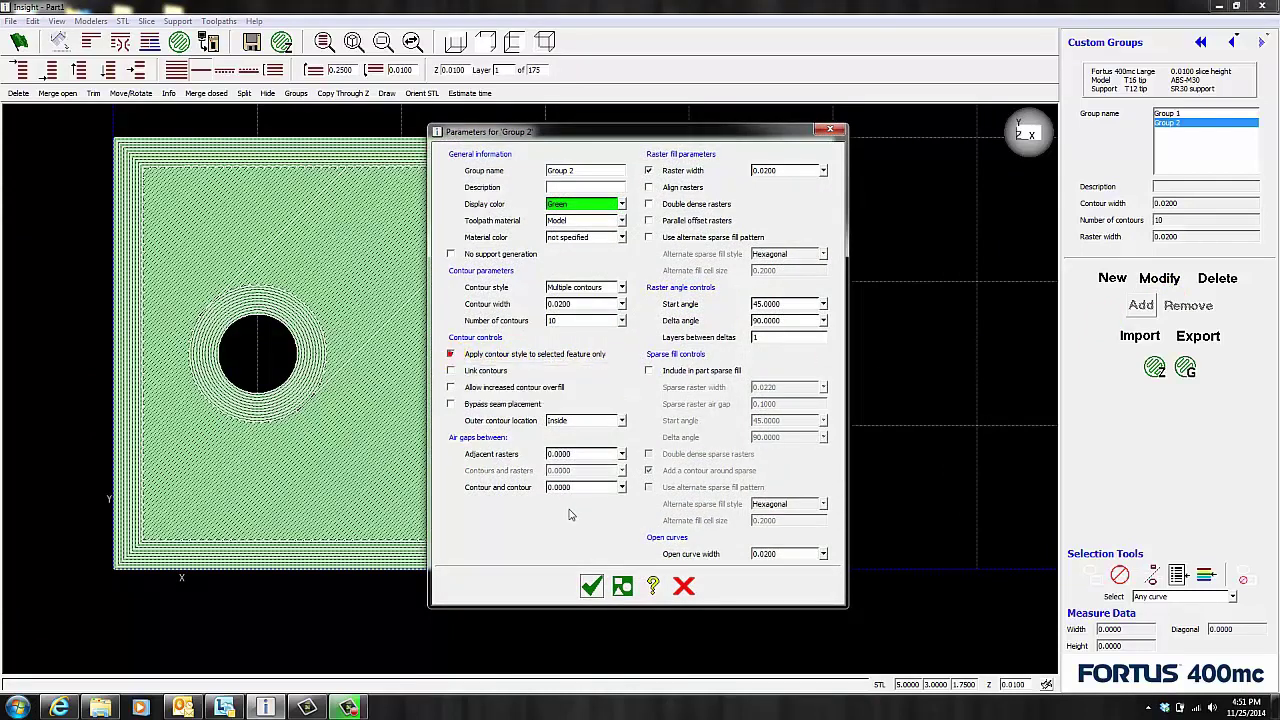
{"action": "left_click", "coordinate": [592, 587]}
- Replace Group 2's curves with just the two hole circles
{"action": "left_click_drag", "start_coordinate": [895, 133], "coordinate": [80, 634]}
{"action": "left_click", "coordinate": [1184, 304]}
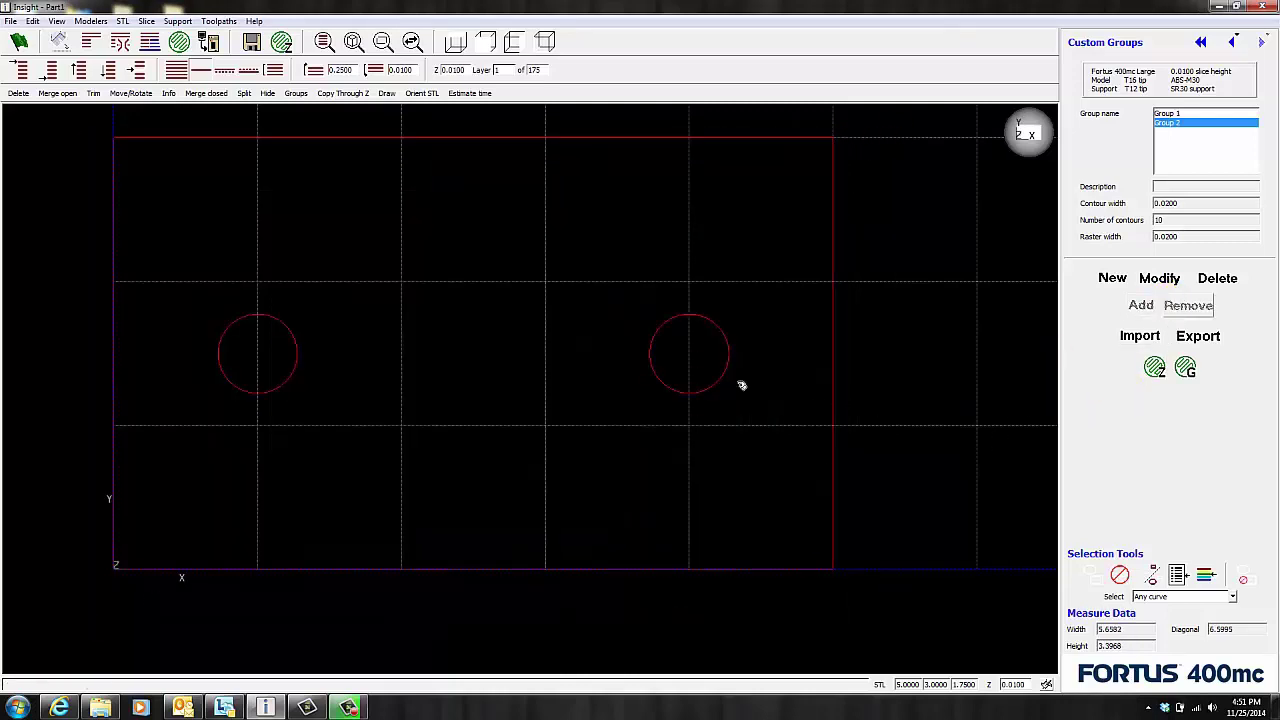
{"action": "left_click_drag", "start_coordinate": [689, 330], "coordinate": [689, 330]}
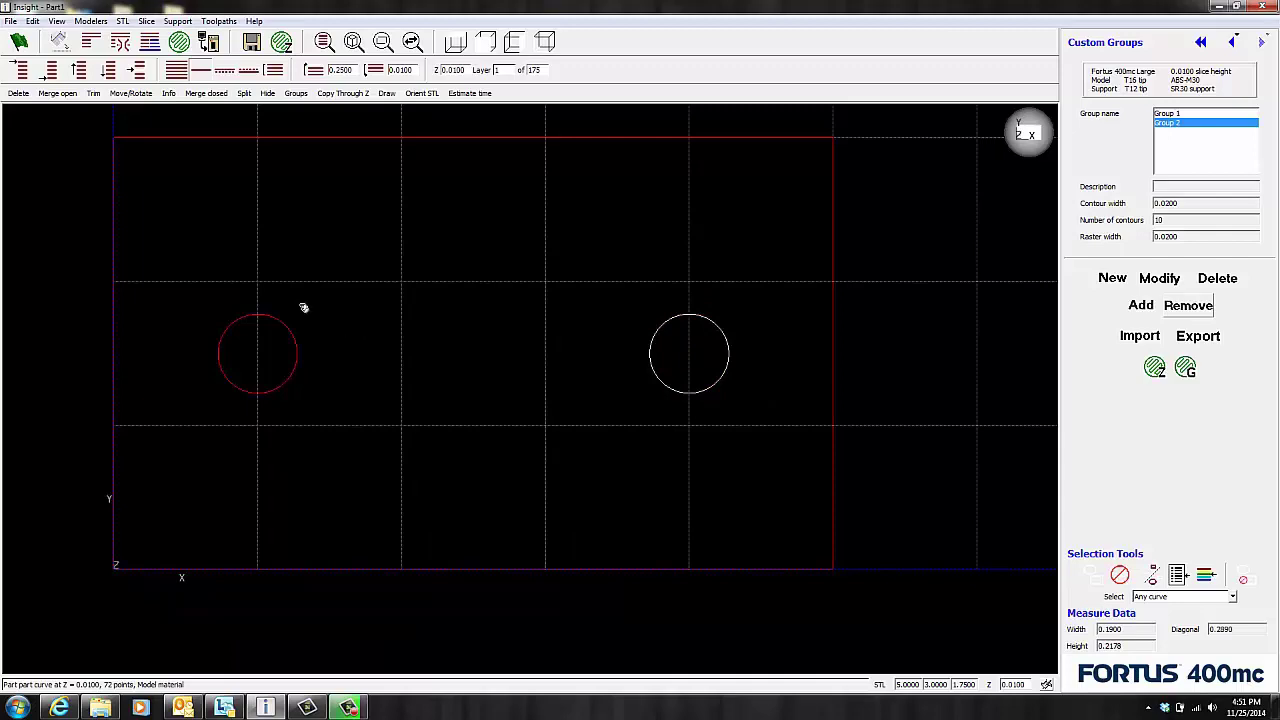
{"action": "left_click_drag", "start_coordinate": [304, 307], "coordinate": [255, 366]}
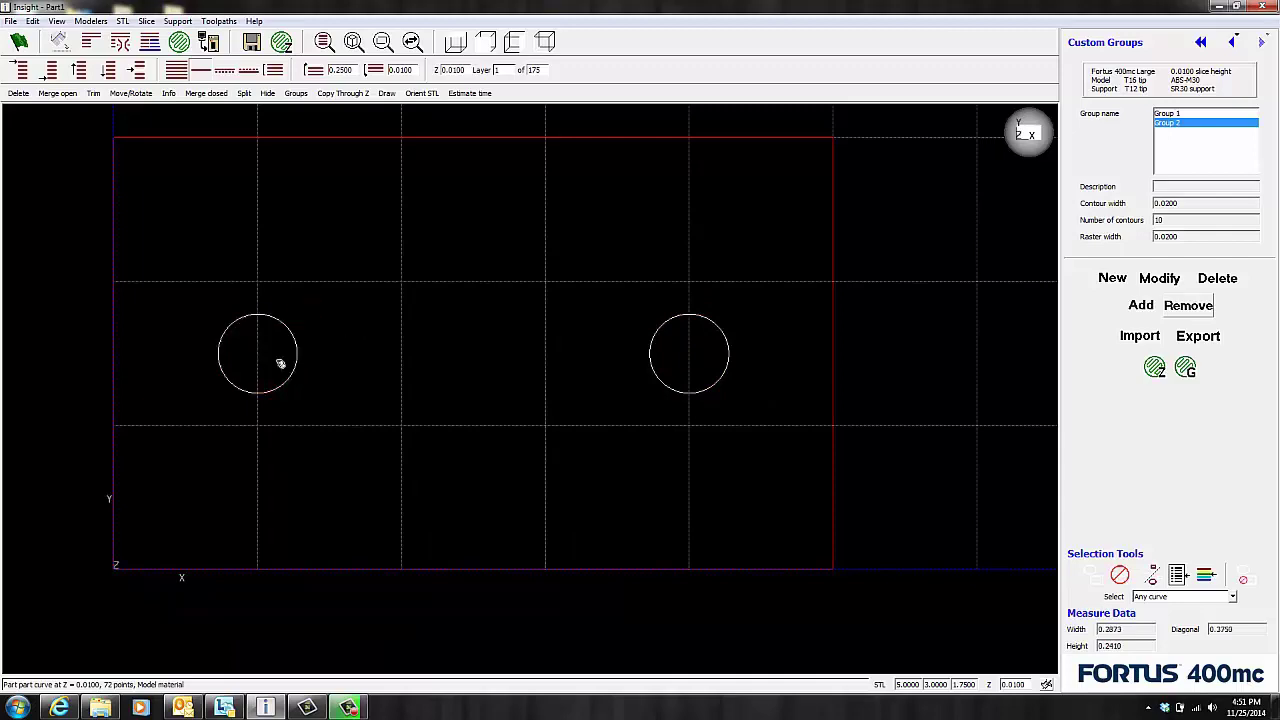
{"action": "left_click", "coordinate": [1140, 304]}
- Regenerate the part's toolpaths to show ten contour rings around each hole
{"action": "left_click", "coordinate": [1156, 368]}
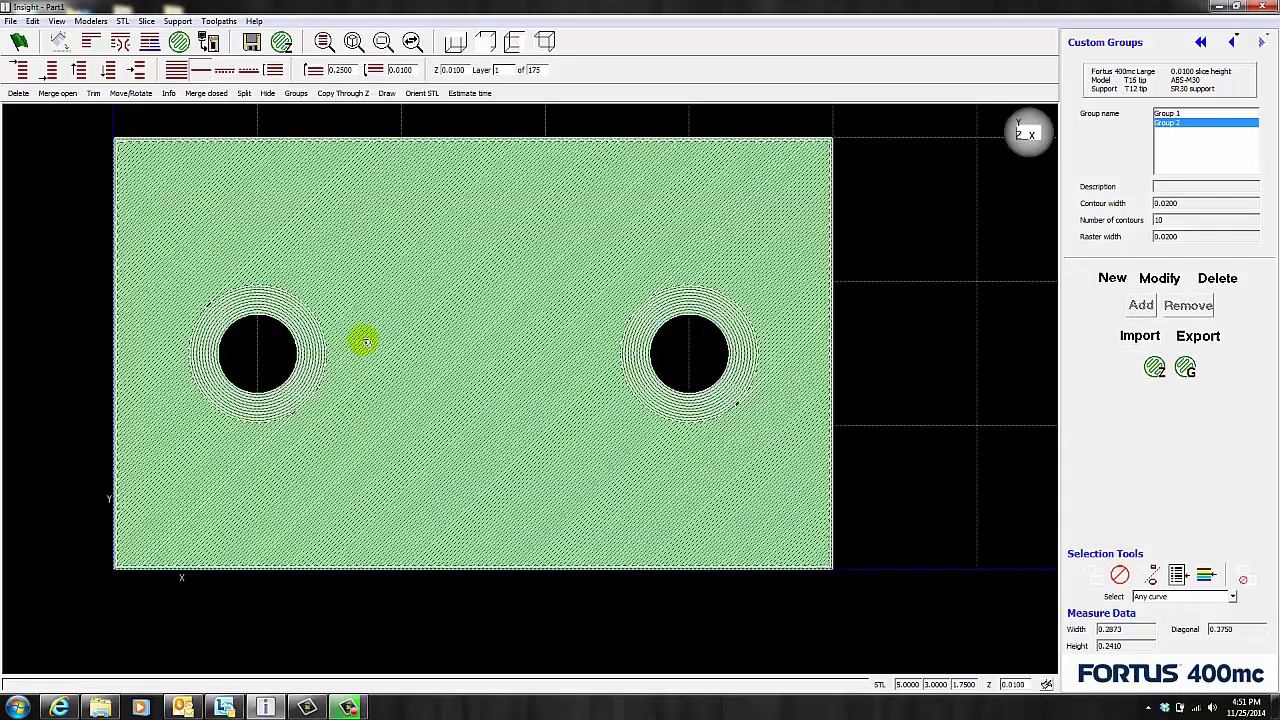
{"action": "scroll", "coordinate": [712, 335], "scroll_direction": "up", "scroll_amount": 3}
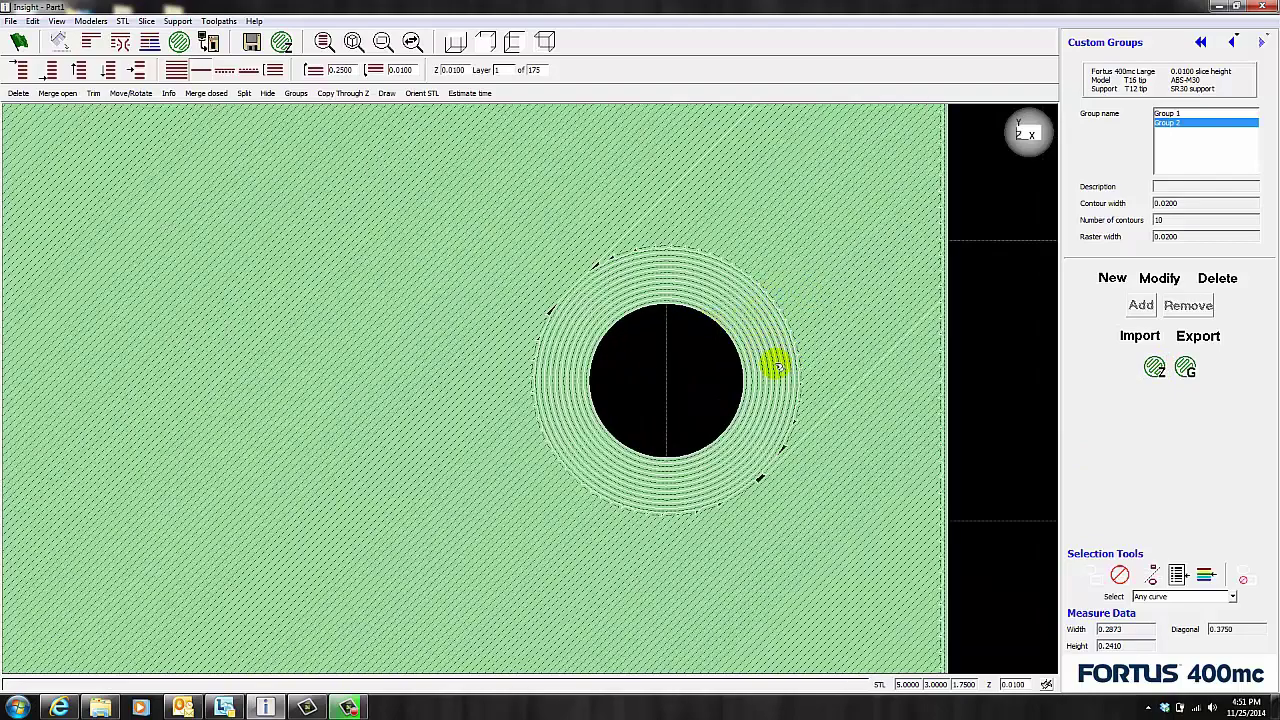
{"action": "scroll", "coordinate": [848, 337], "scroll_direction": "down", "scroll_amount": 3}
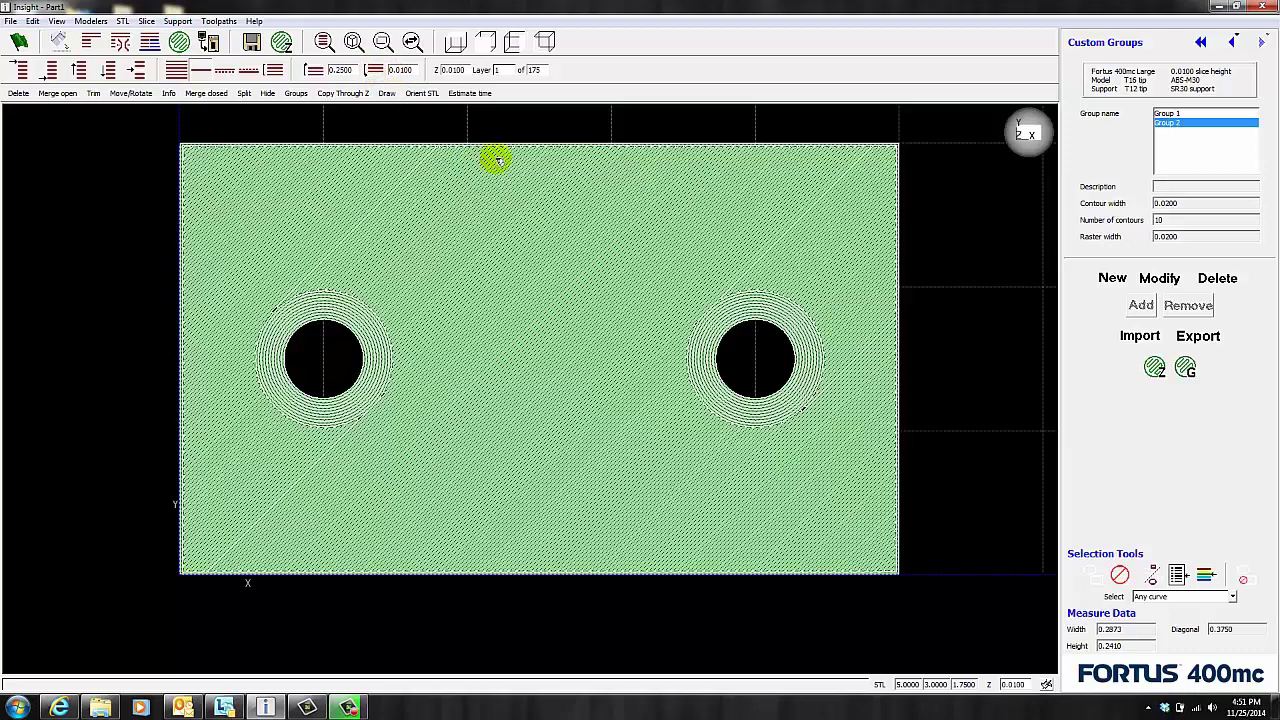
- Set the layer range to 25 and add both holes' curves from layers 1–25 to Group 2
{"action": "left_click", "coordinate": [494, 69]}
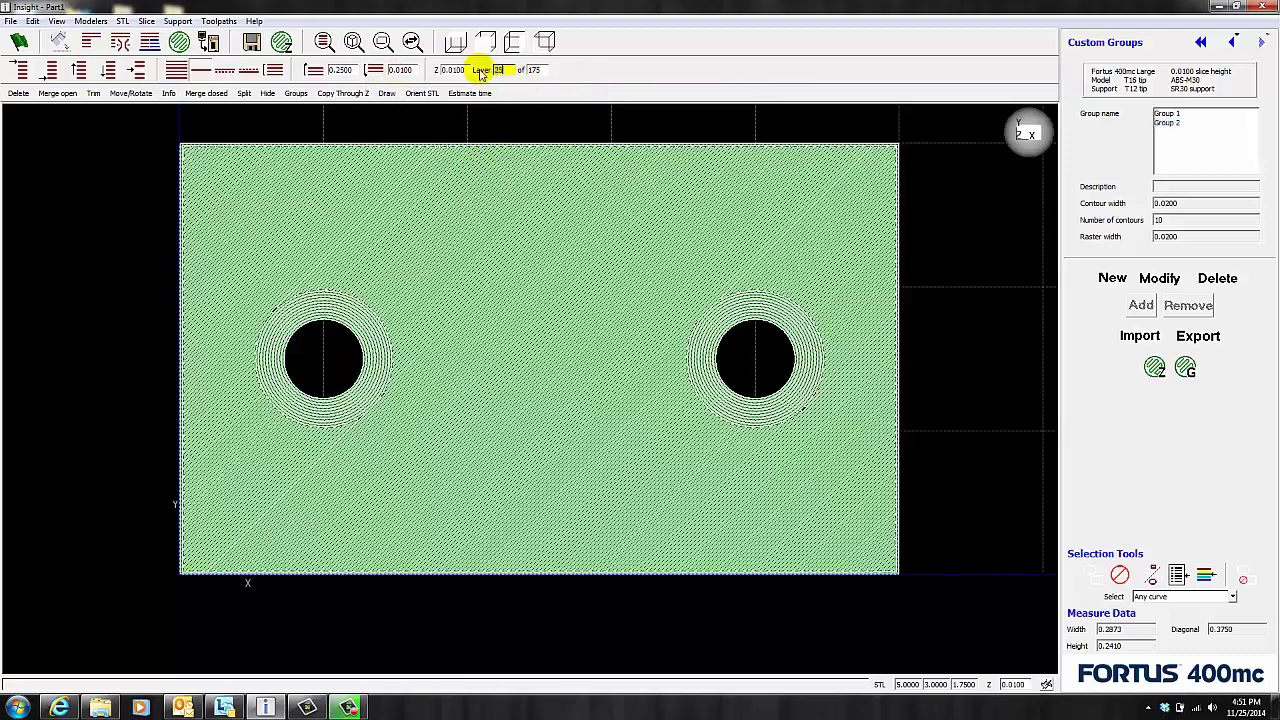
{"action": "key", "text": "Tab"}
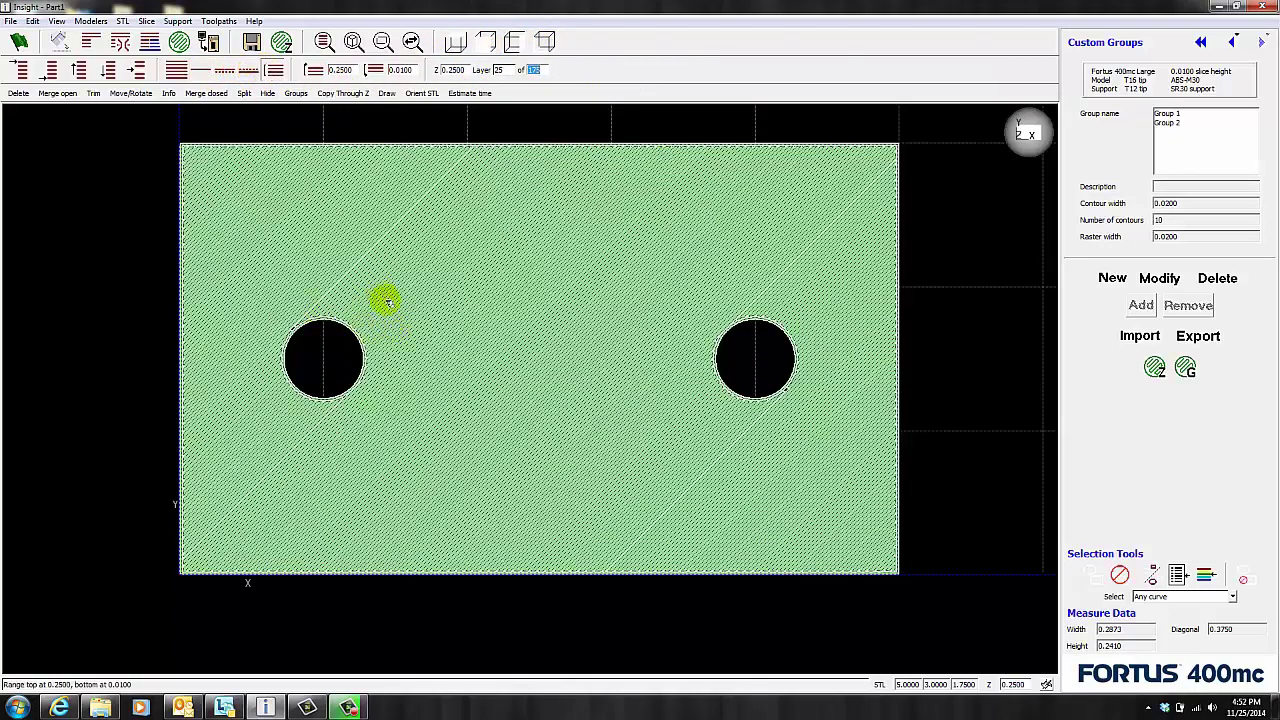
{"action": "left_click_drag", "start_coordinate": [393, 301], "coordinate": [280, 453]}
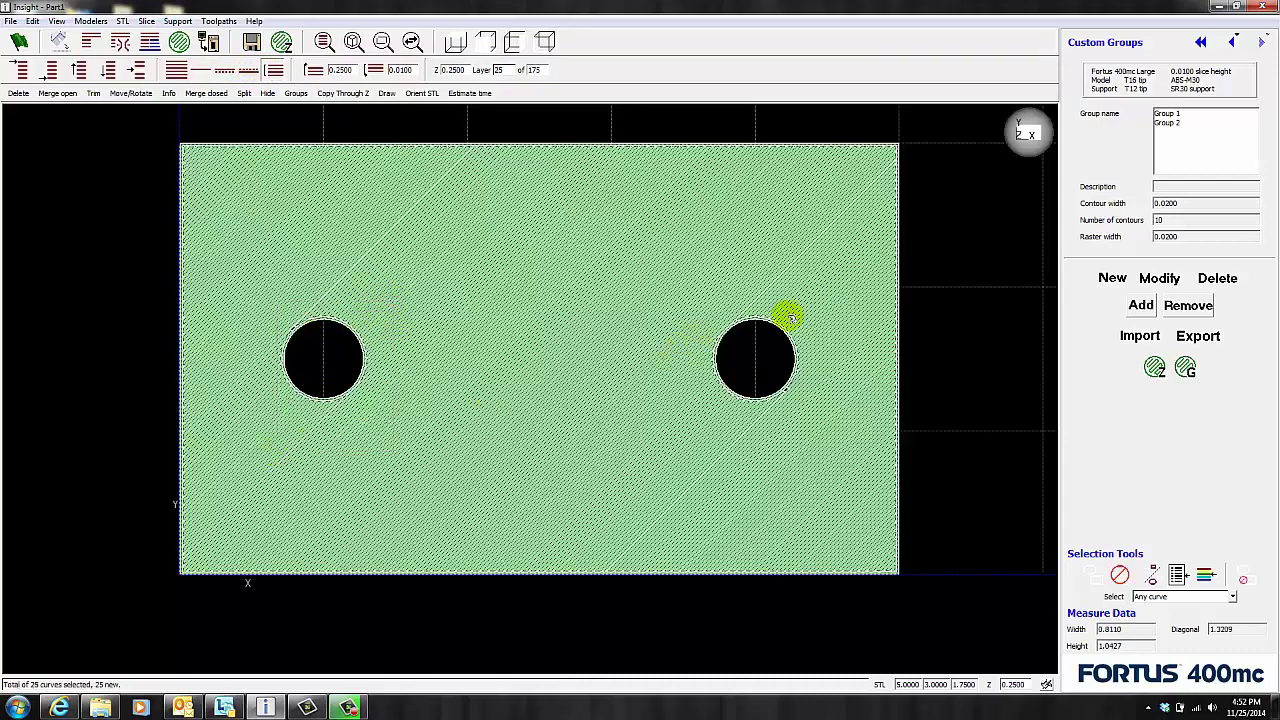
{"action": "left_click_drag", "start_coordinate": [709, 349], "coordinate": [703, 423]}
{"action": "left_click", "coordinate": [1141, 305]}
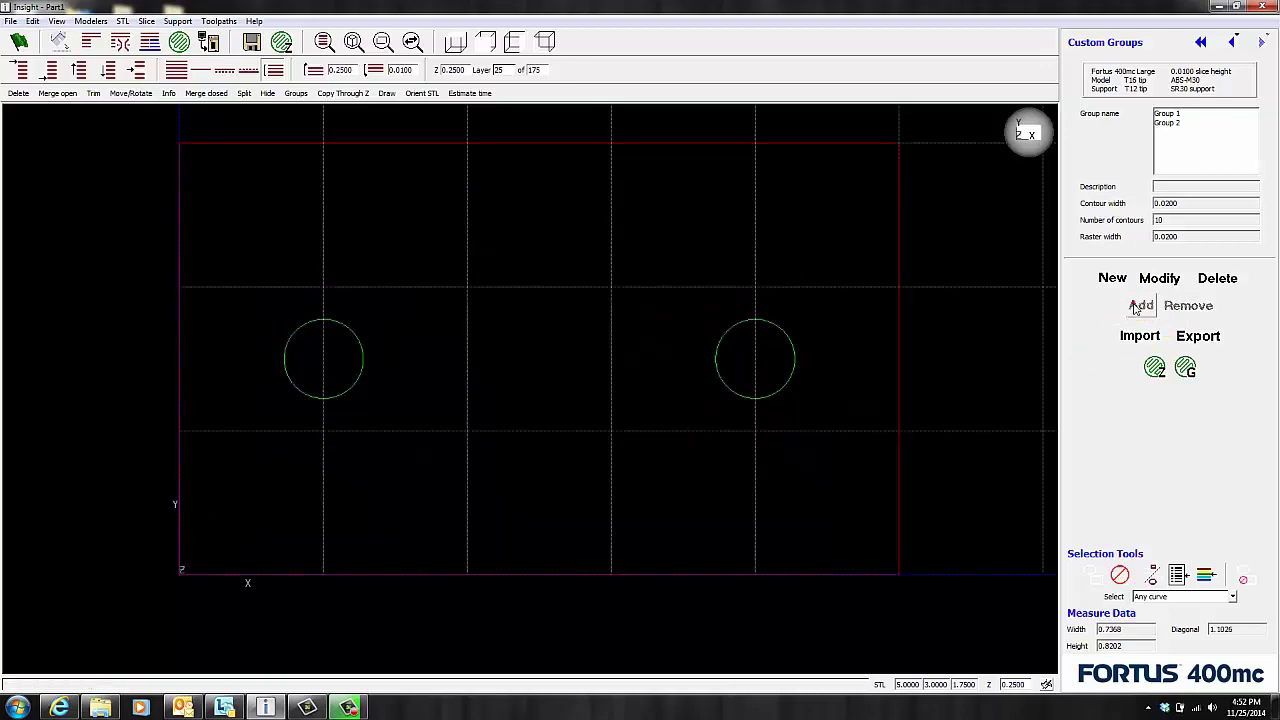
{"action": "left_click", "coordinate": [544, 41]}
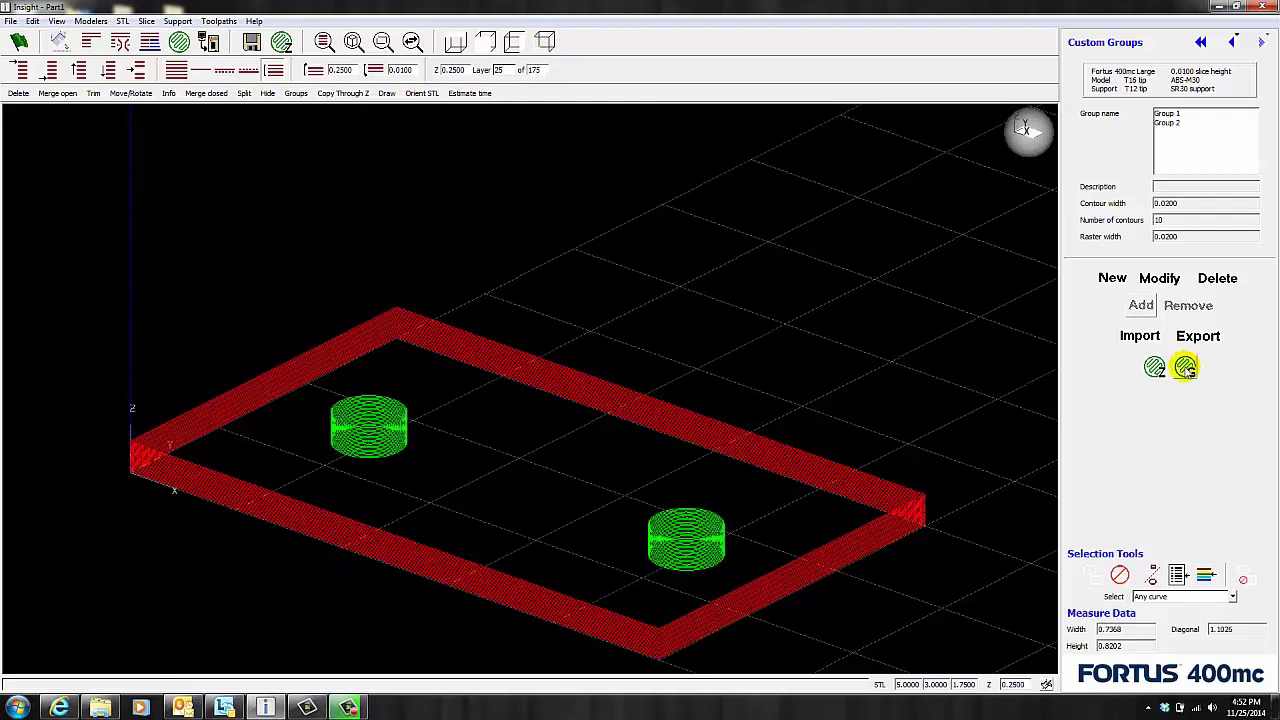
- Regenerate custom-group toolpaths, check the bottom layers from above, then display all layers isometrically
{"action": "left_click", "coordinate": [1185, 368]}
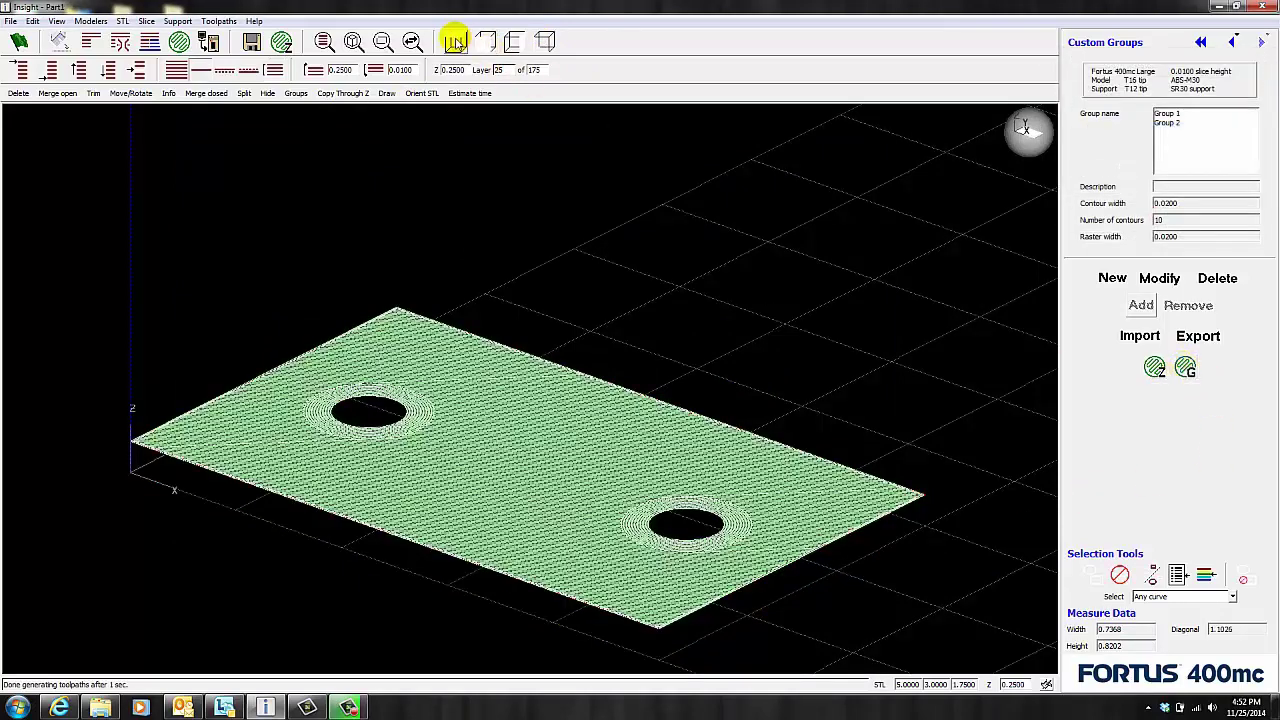
{"action": "left_click", "coordinate": [455, 41]}
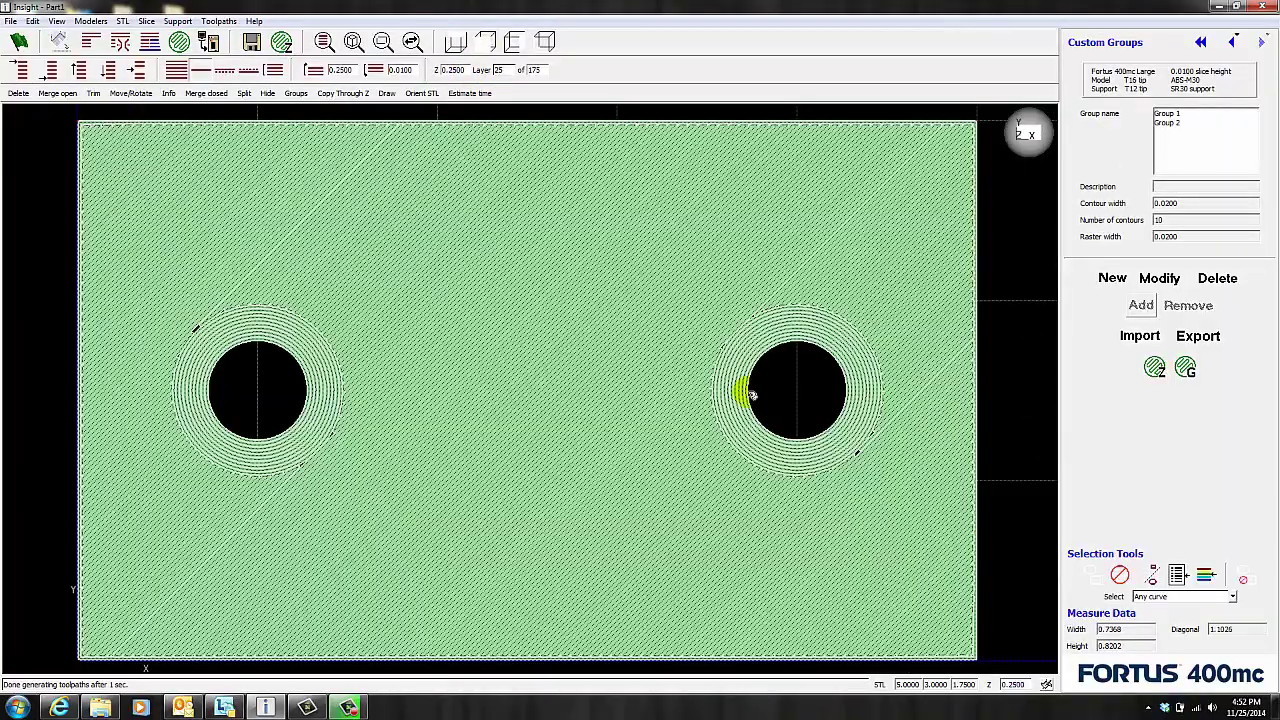
{"action": "key", "text": "Up"}
{"action": "key", "text": "Up"}
{"action": "key", "text": "Up"}
{"action": "key", "text": "Down"}
{"action": "key", "text": "Down"}
{"action": "key", "text": "Down"}
{"action": "key", "text": "Down"}
{"action": "key", "text": "Down"}
{"action": "key", "text": "Down"}
{"action": "key", "text": "Down"}
{"action": "key", "text": "Down"}
{"action": "key", "text": "Down"}
{"action": "key", "text": "Down"}
{"action": "key", "text": "Down"}
{"action": "key", "text": "Down"}
{"action": "key", "text": "Down"}
{"action": "key", "text": "Down"}
{"action": "key", "text": "Down"}
{"action": "key", "text": "Down"}
{"action": "key", "text": "Down"}
{"action": "key", "text": "Down"}
{"action": "key", "text": "Down"}
{"action": "key", "text": "Down"}
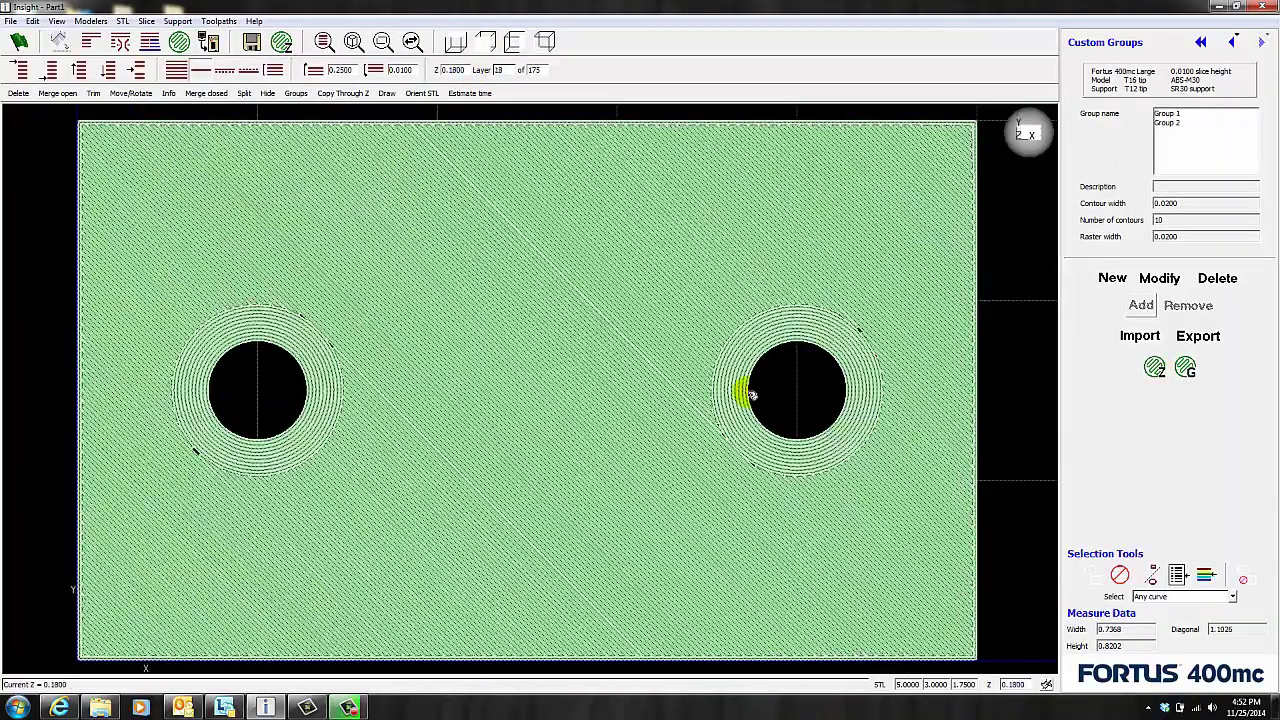
{"action": "key", "text": "Down"}
{"action": "key", "text": "Down"}
{"action": "key", "text": "Down"}
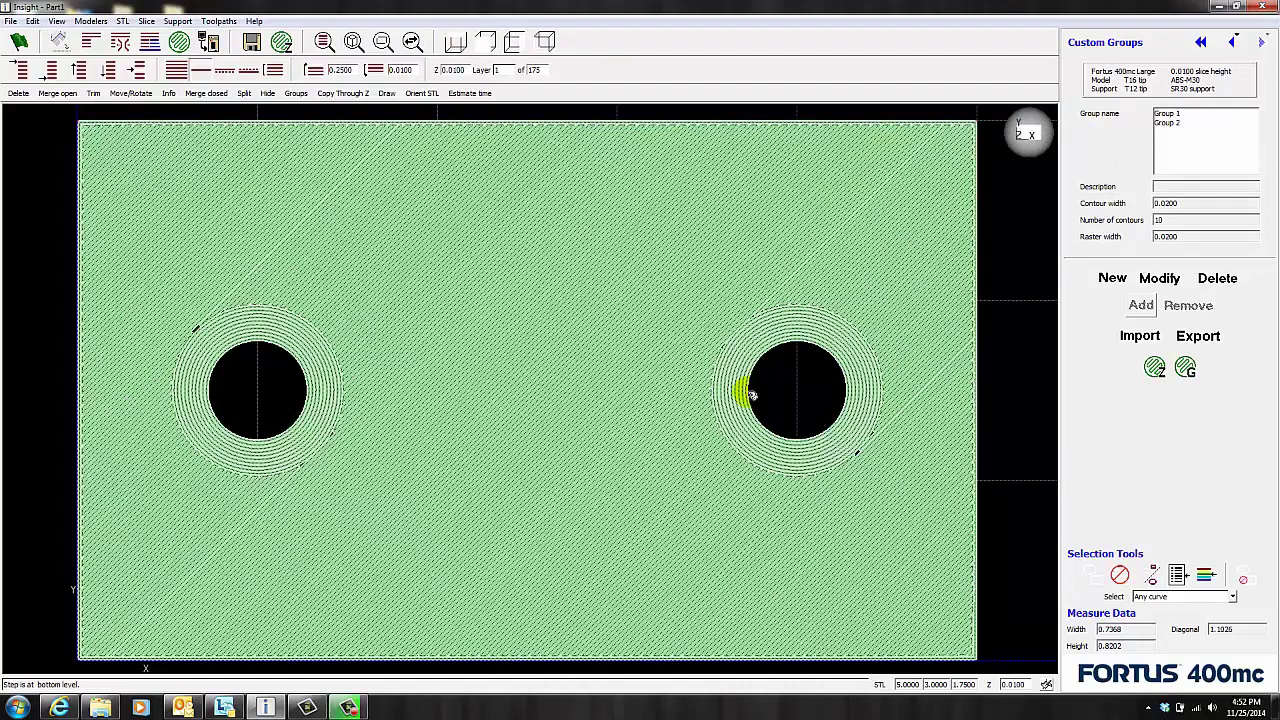
{"action": "left_click", "coordinate": [545, 41]}
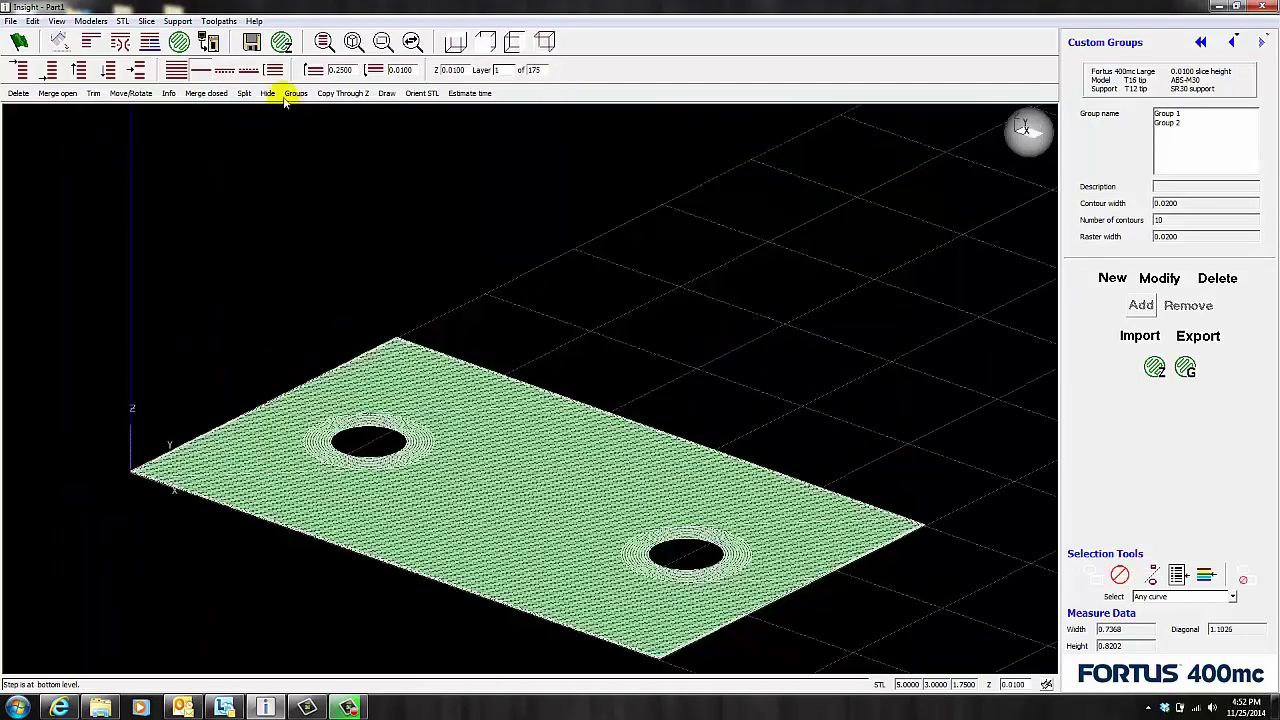
{"action": "left_click", "coordinate": [175, 72]}
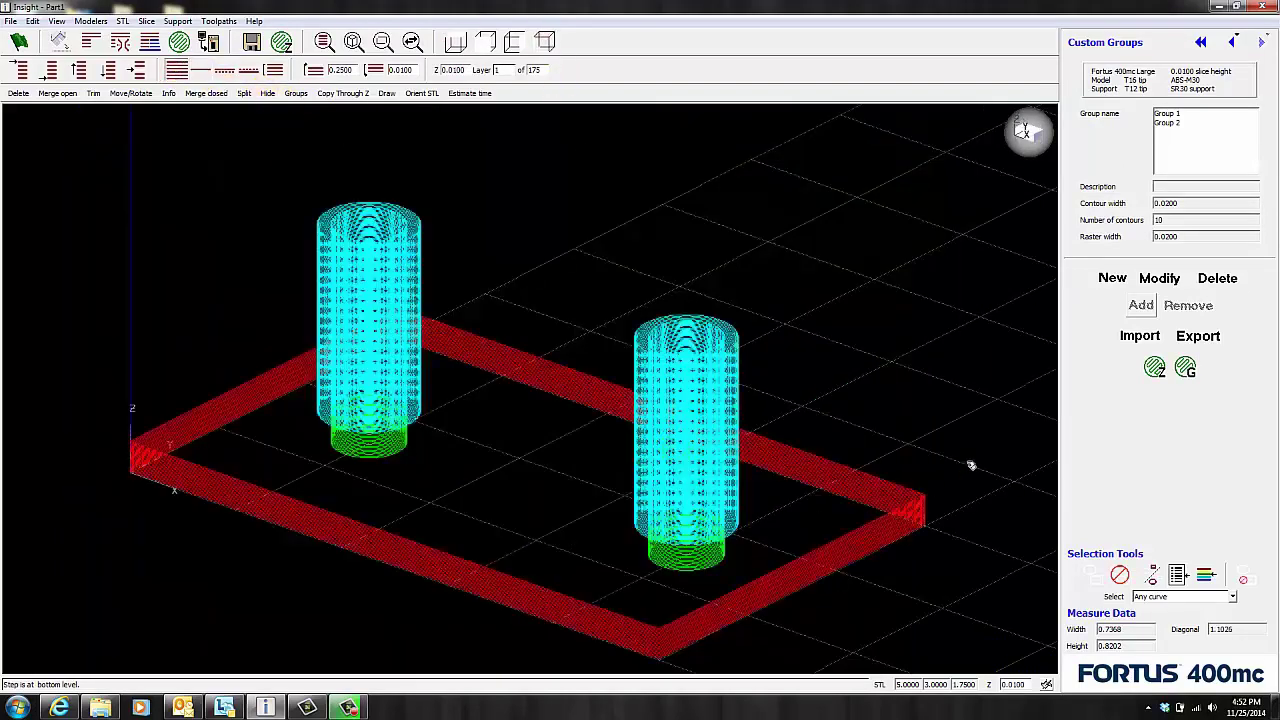